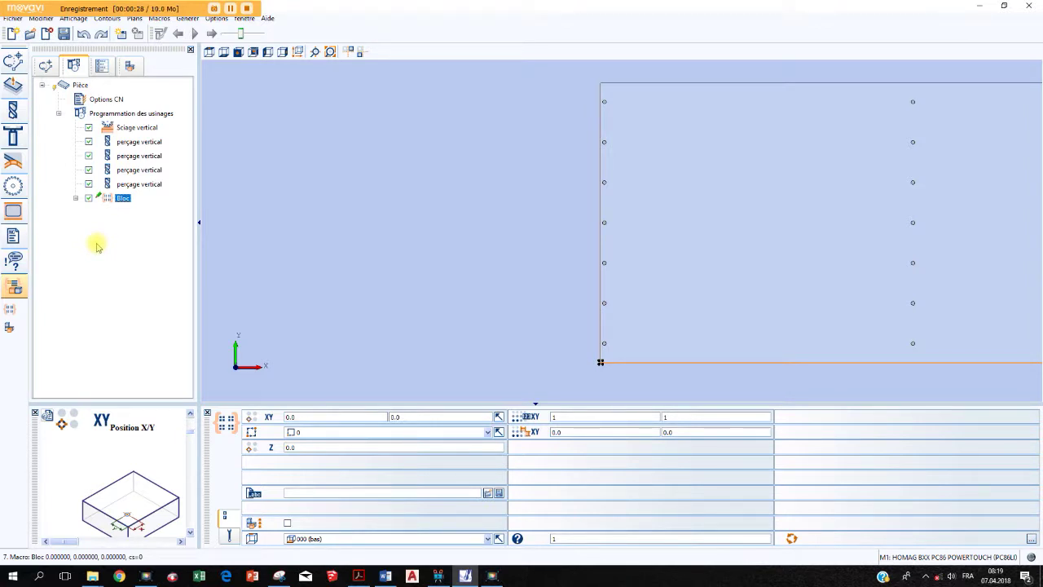
# - Add a vertical drilling inside the block with its start point at X 205, Y 37
pyautogui.click(14, 109)
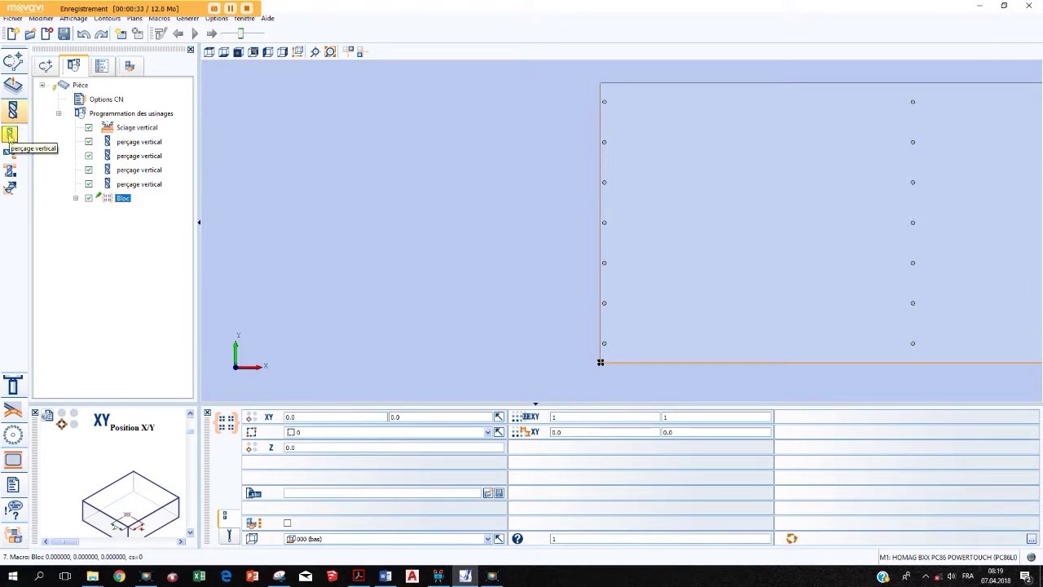
pyautogui.click(10, 135)
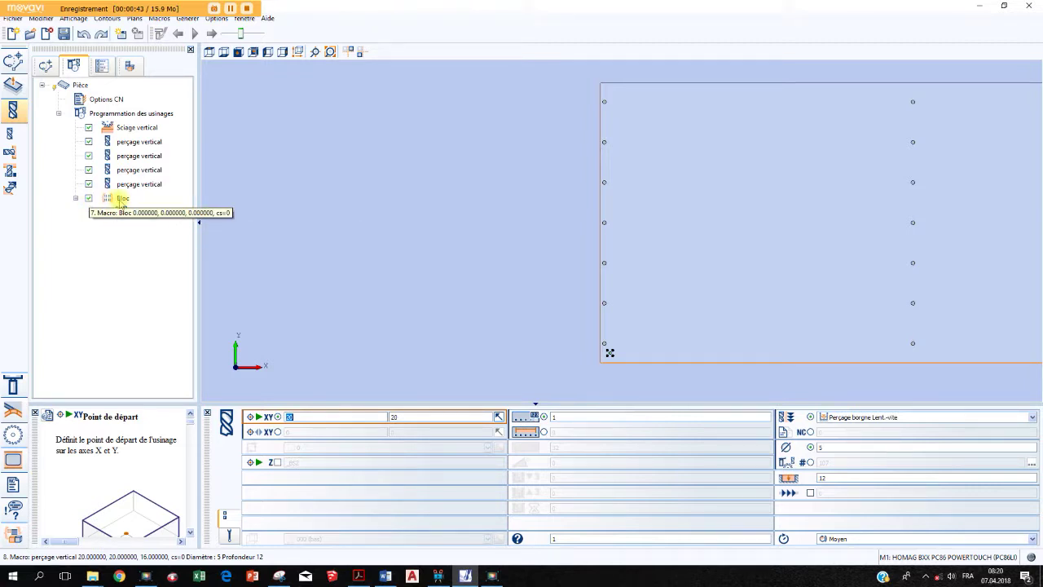
pyautogui.click(607, 344)
pyautogui.scroll(3, 623, 359)
pyautogui.scroll(1, 627, 363)
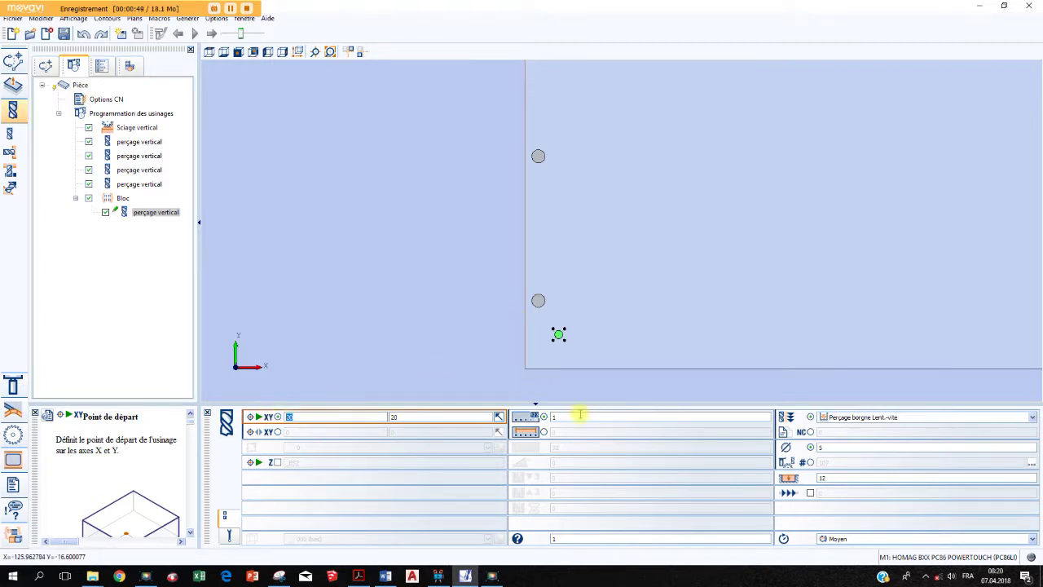
pyautogui.write('205')
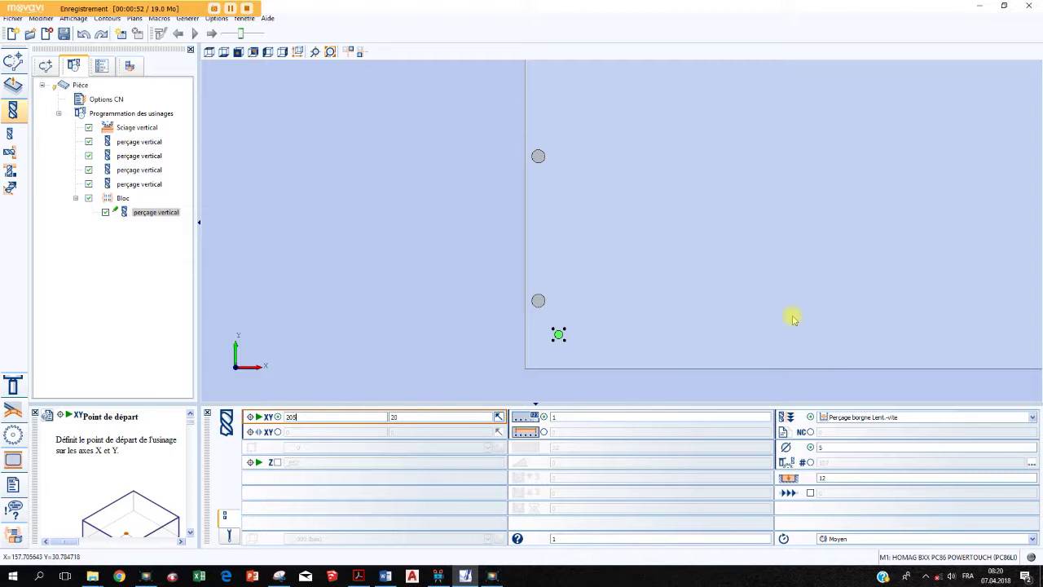
pyautogui.press('Return')
pyautogui.click(393, 417)
pyautogui.write('37')
pyautogui.press('Return')
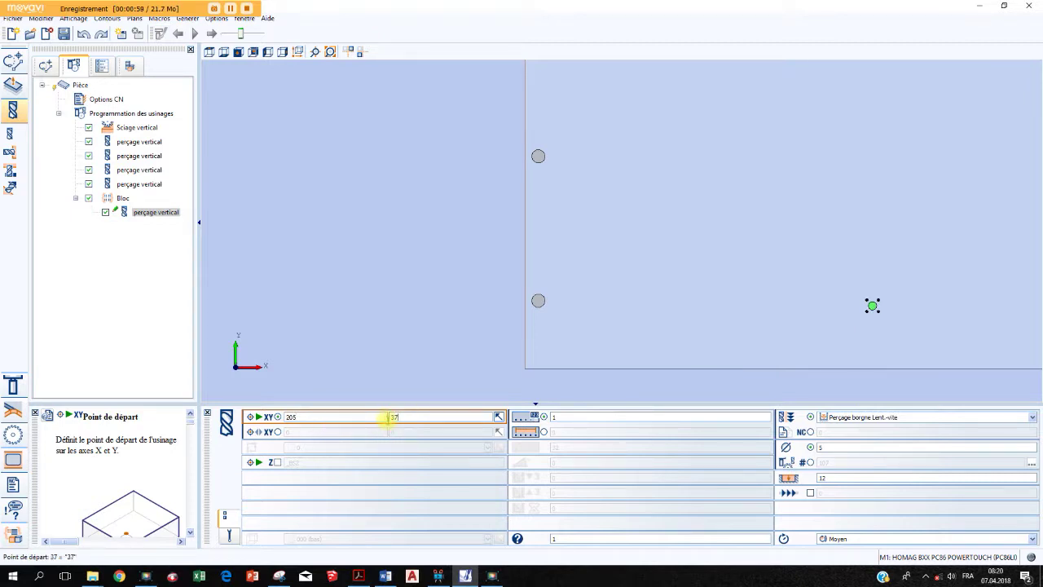
# - Set the new drilling to a row of 2 holes at an angle of 90°
pyautogui.click(567, 417)
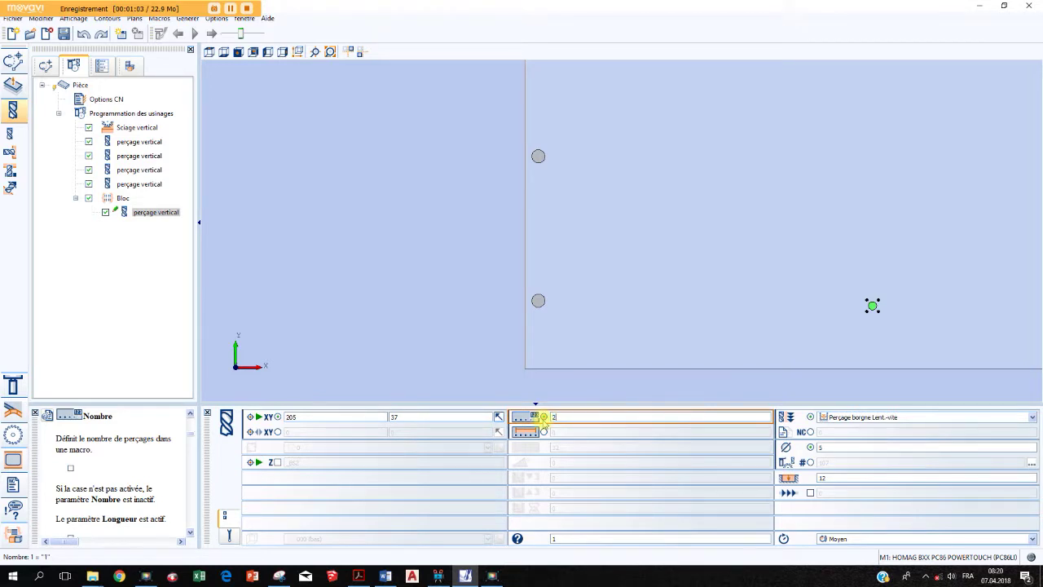
pyautogui.write('2')
pyautogui.press('Return')
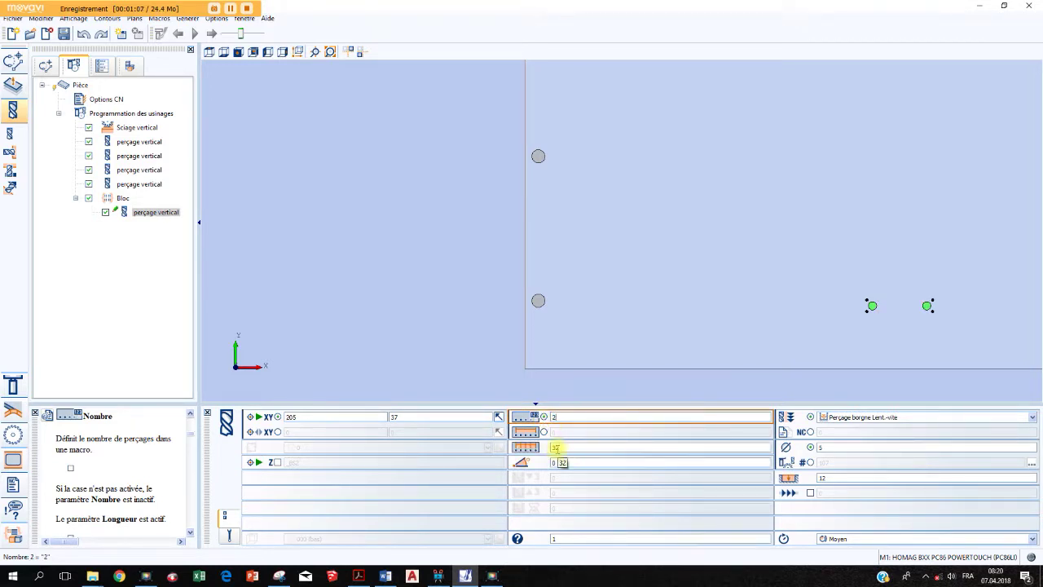
pyautogui.click(549, 463)
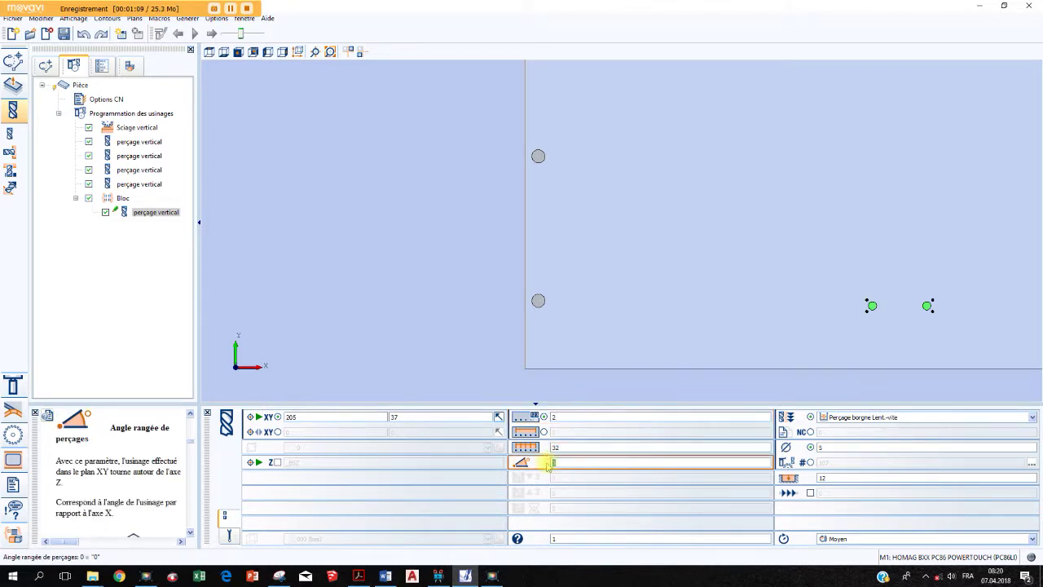
pyautogui.write('90')
pyautogui.press('Return')
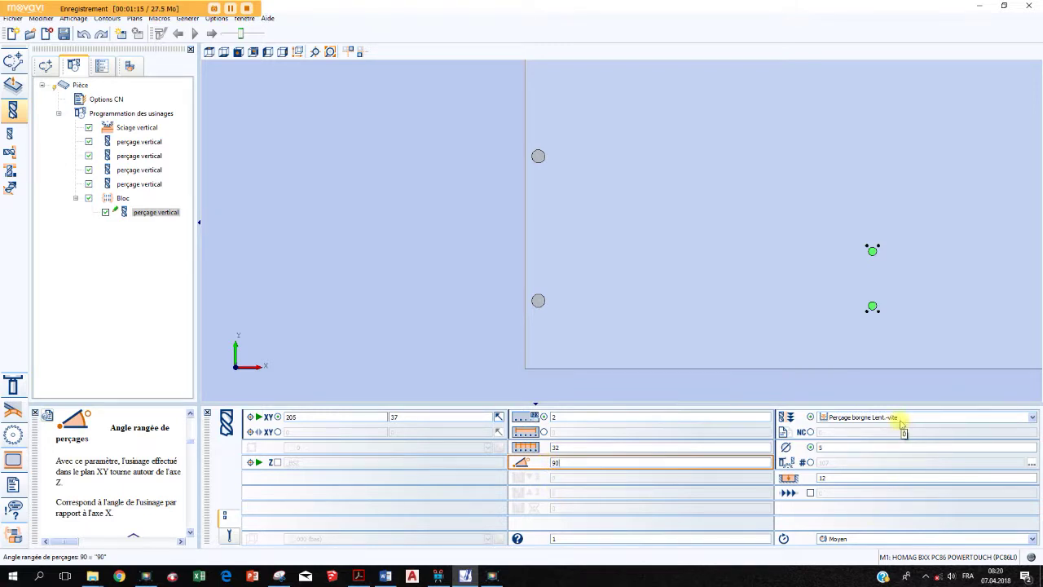
# - Set the depth of the two-hole drilling to 13
pyautogui.click(864, 446)
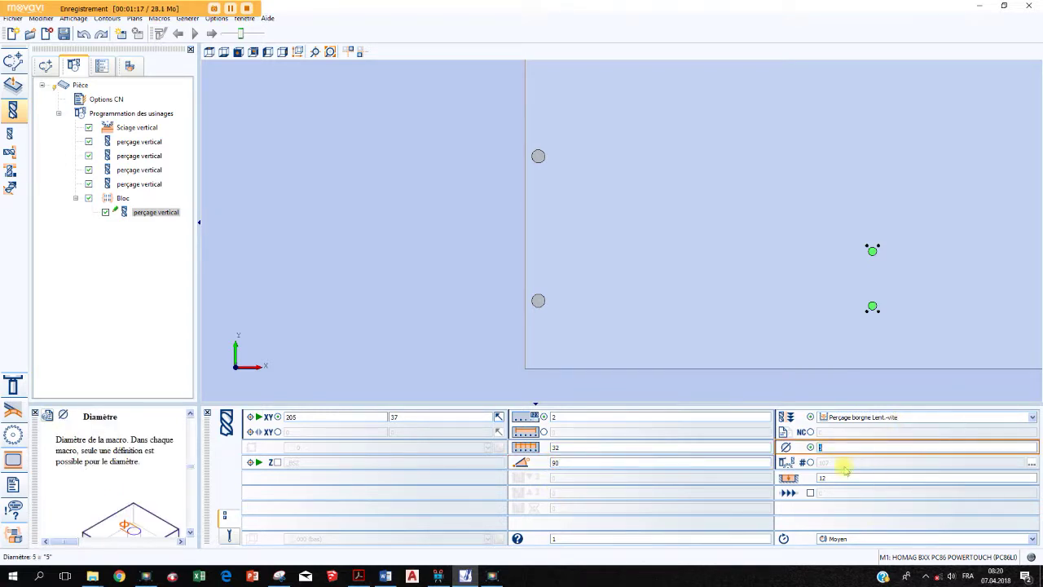
pyautogui.click(837, 477)
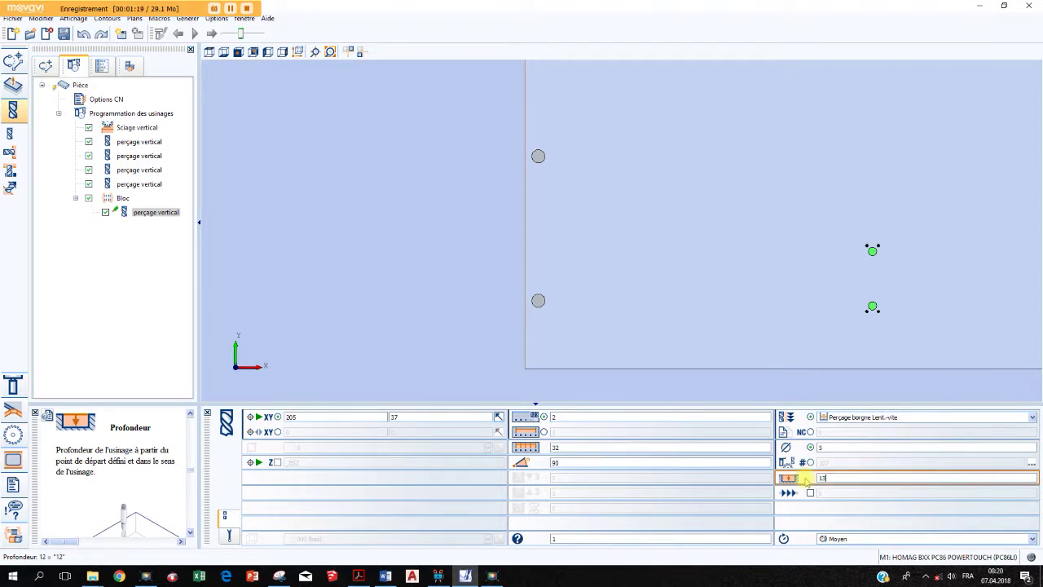
pyautogui.click(838, 445)
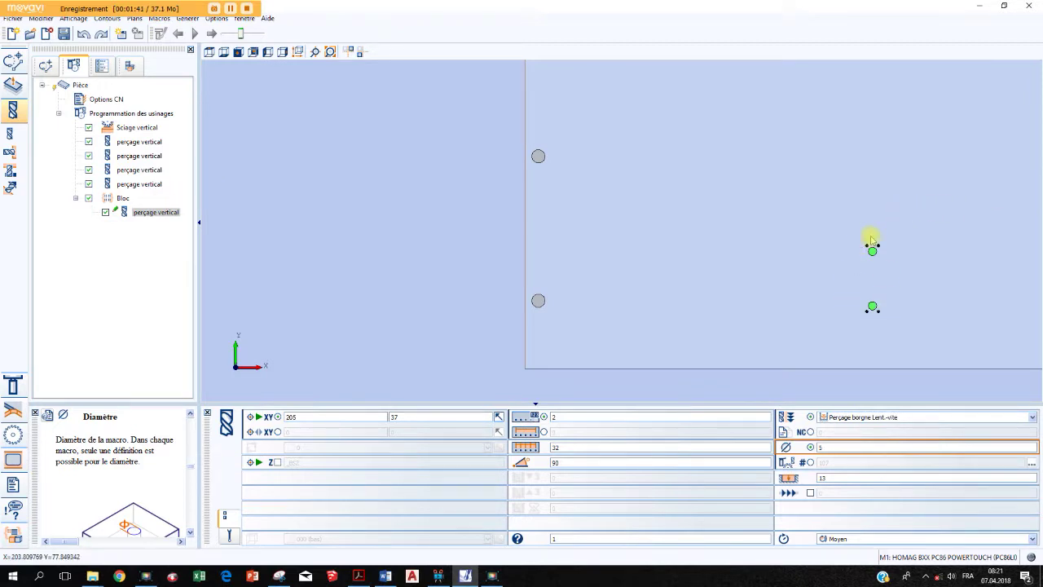
# - Duplicate the two-hole drilling and set the copy's start point Y to 37+32+160
pyautogui.rightClick(144, 214)
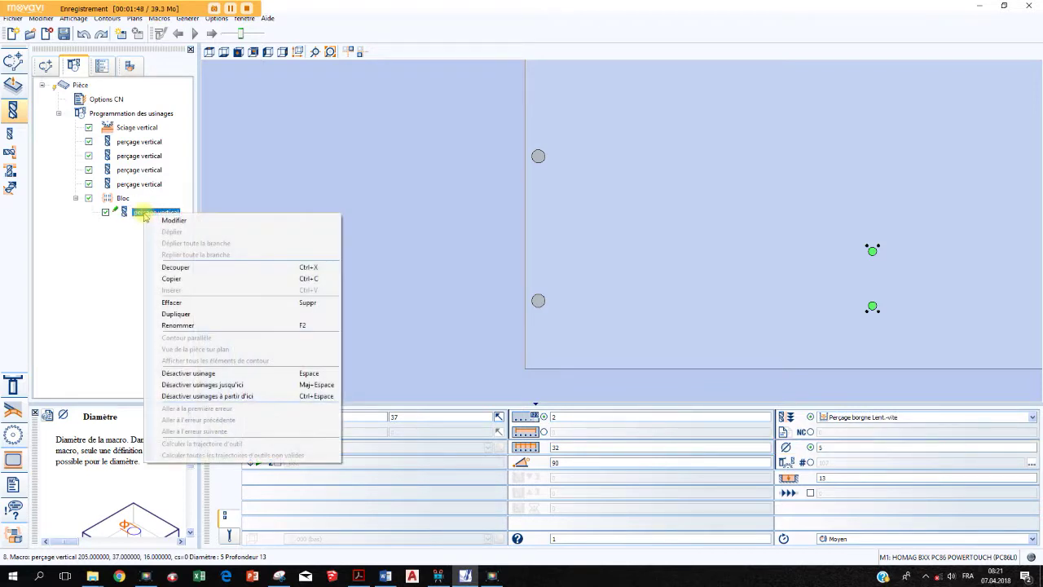
pyautogui.click(181, 313)
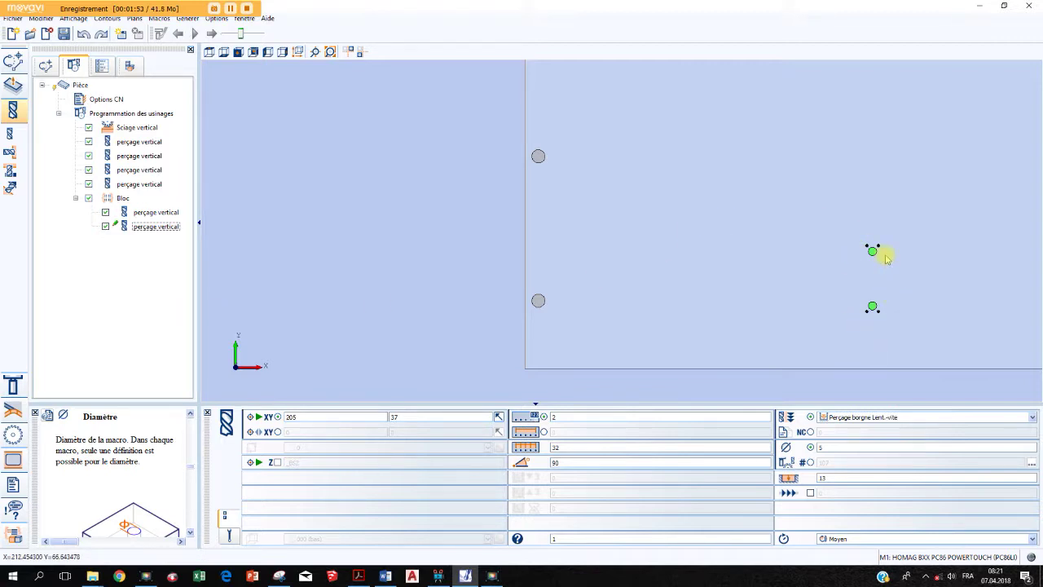
pyautogui.click(407, 418)
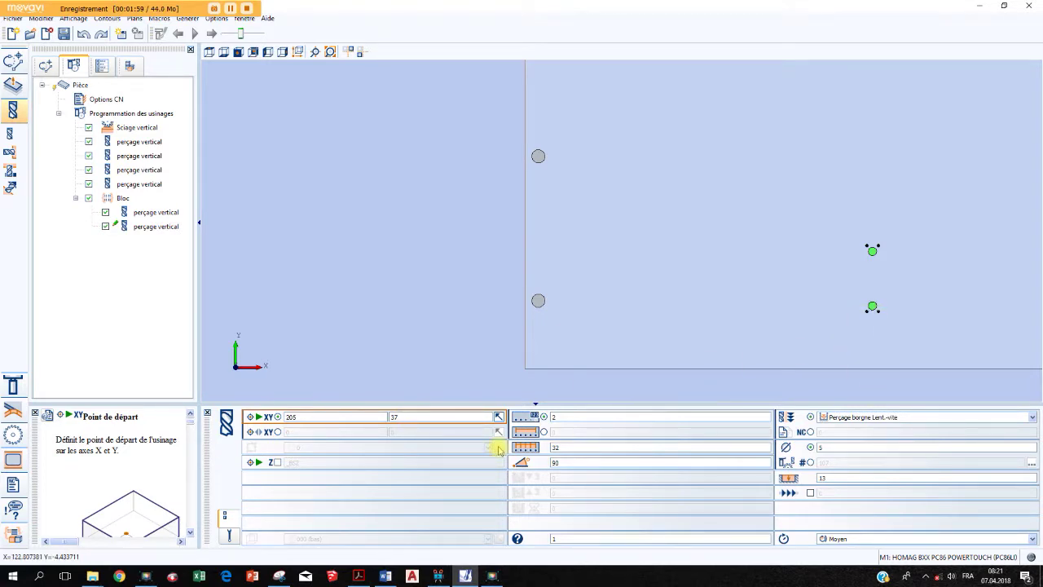
pyautogui.write('+32')
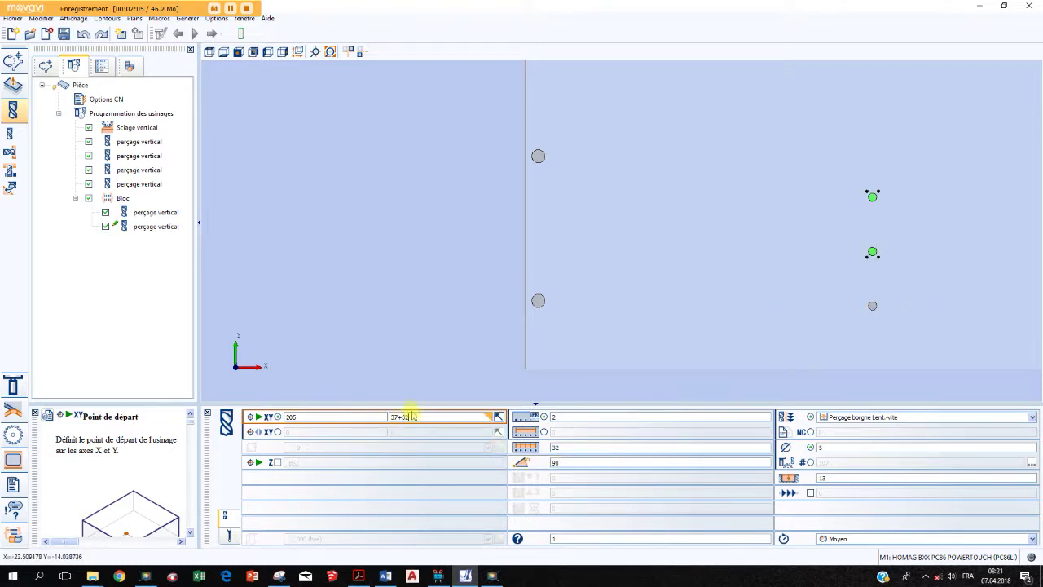
pyautogui.moveTo(418, 413)
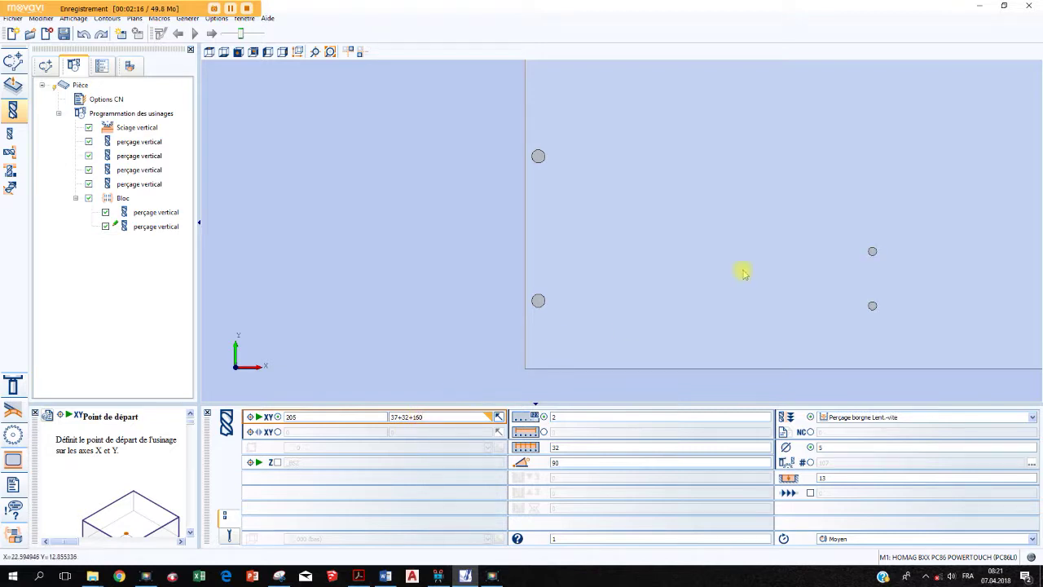
pyautogui.scroll(-2, 950, 179)
pyautogui.click(948, 147)
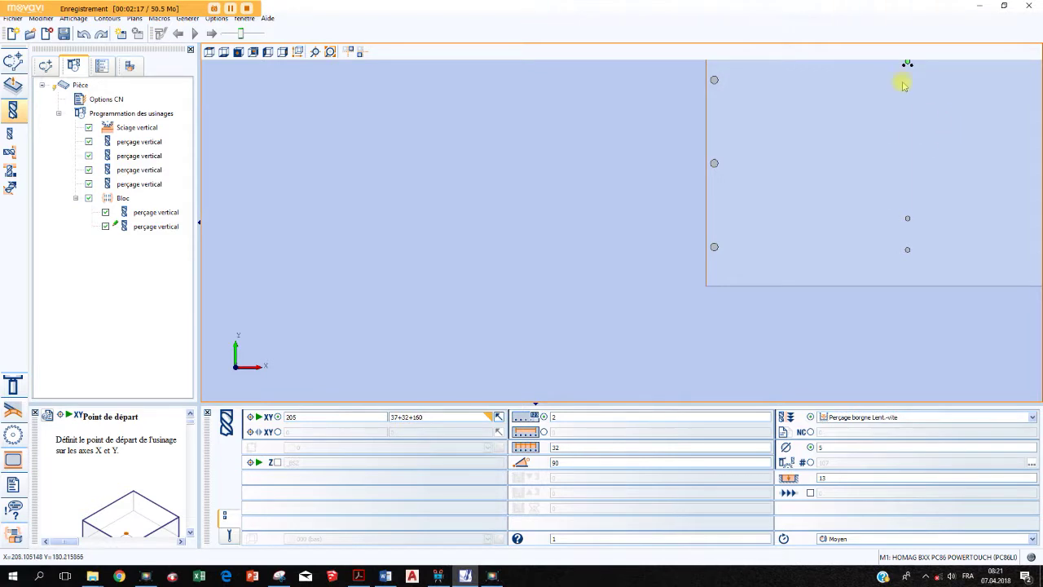
pyautogui.moveTo(909, 179); pyautogui.dragTo(600, 279, button='middle')
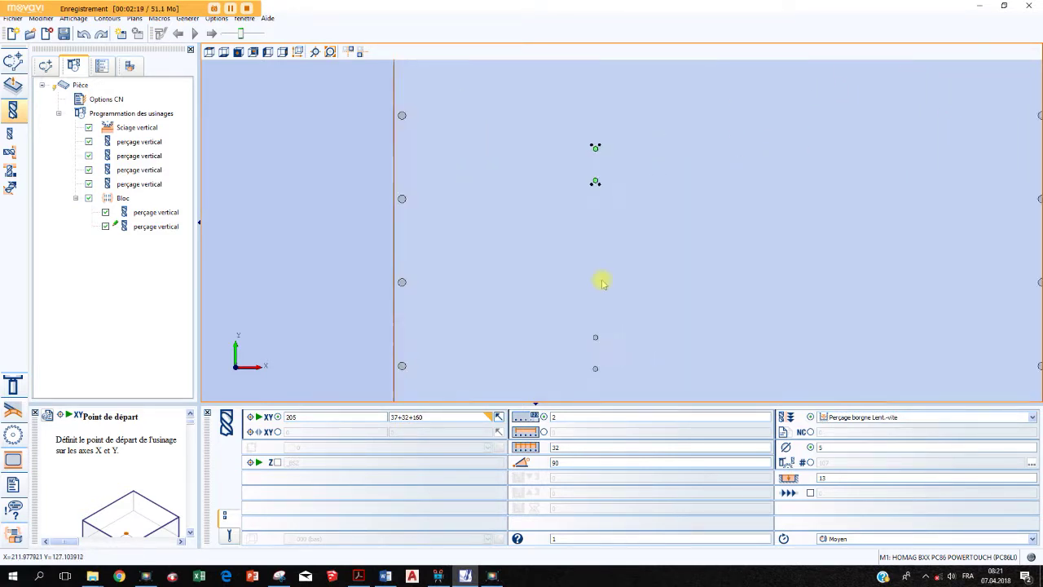
pyautogui.scroll(-1, 596, 187)
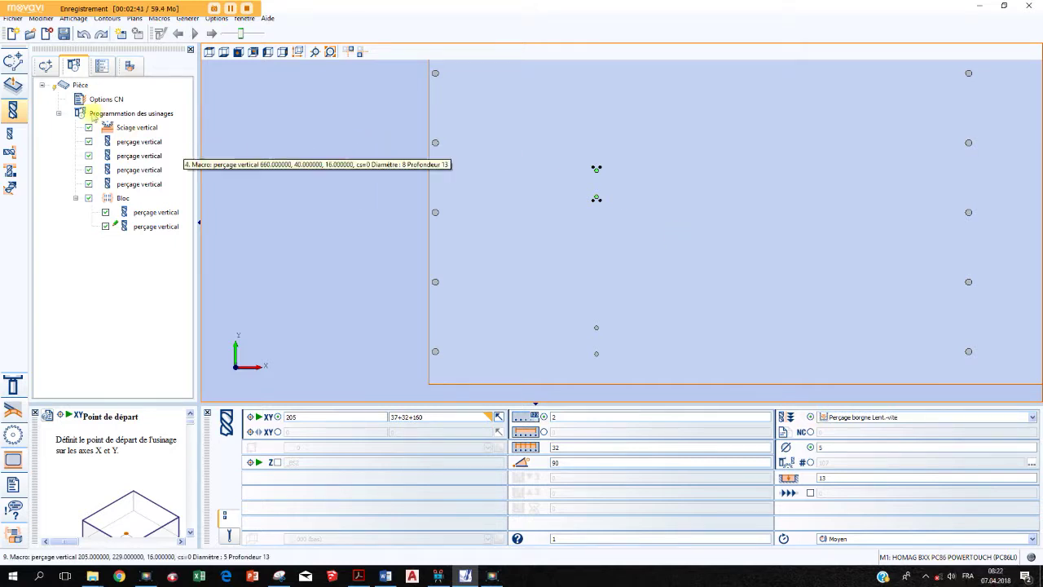
# - Add a single vertical drilling to the block with its start point at X 205, Y 37-15
pyautogui.click(9, 133)
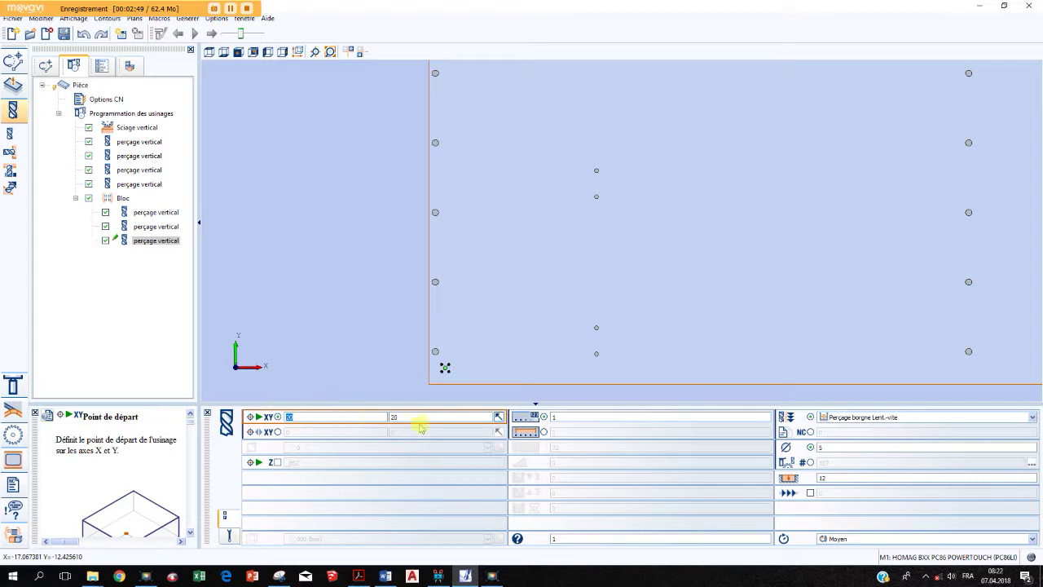
pyautogui.press('Tab')
pyautogui.click(304, 416)
pyautogui.write('205')
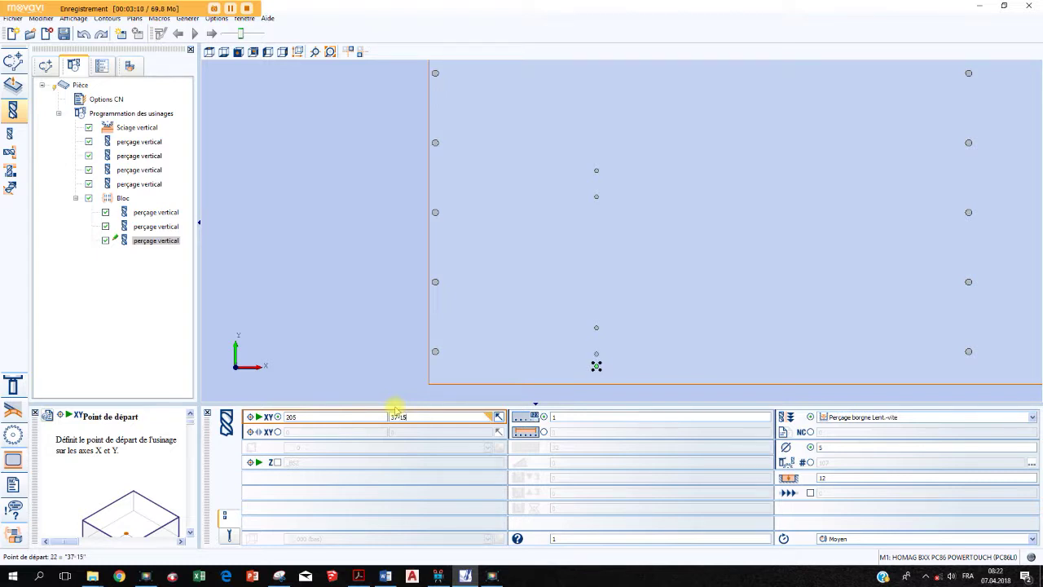
pyautogui.scroll(2, 606, 349)
pyautogui.scroll(-1, 606, 349)
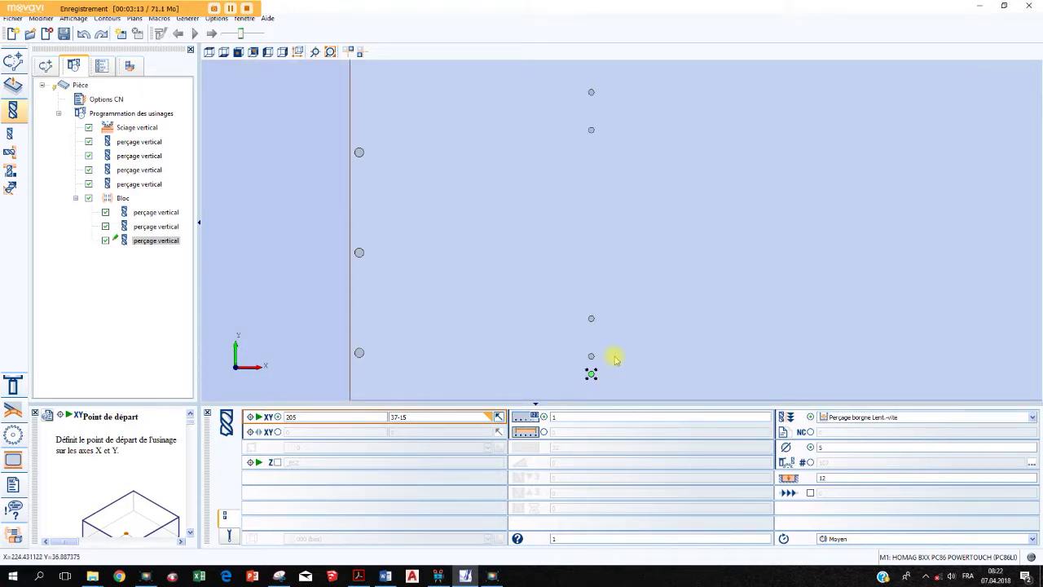
pyautogui.scroll(-3, 607, 359)
pyautogui.scroll(4, 617, 386)
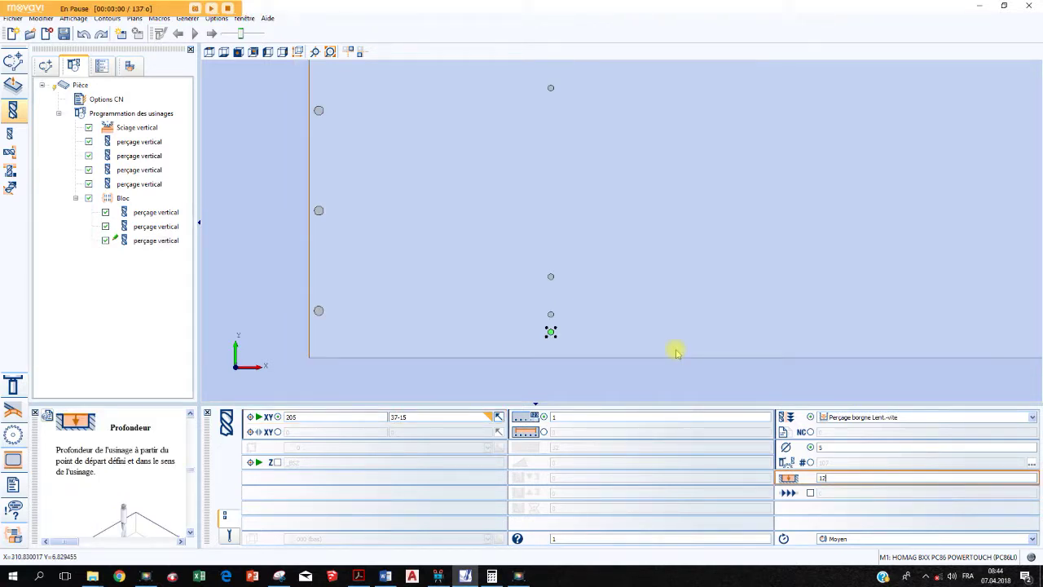
# - Open the depth of the new single drilling for editing
pyautogui.press('Return')
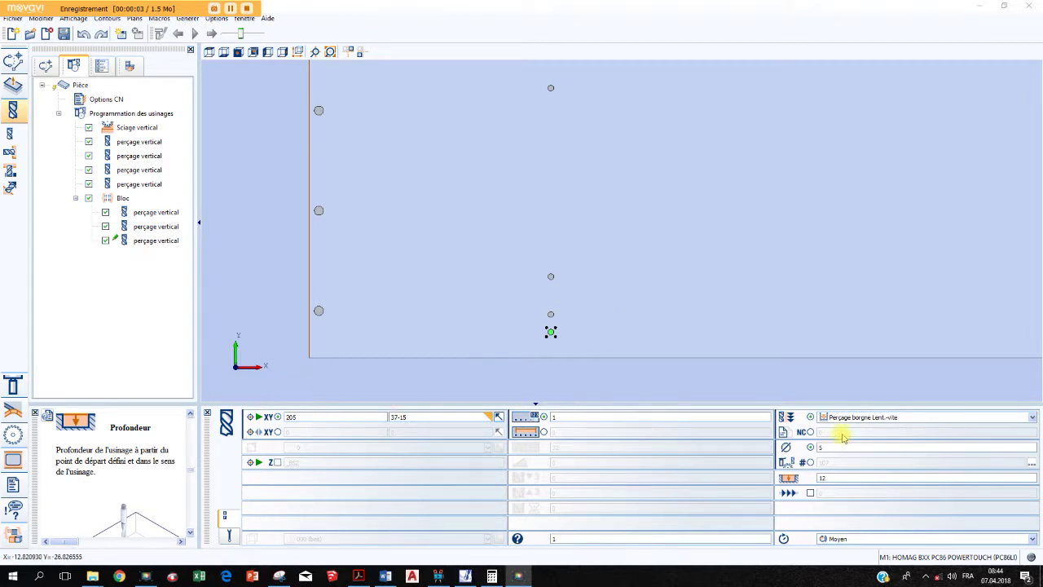
pyautogui.click(848, 476)
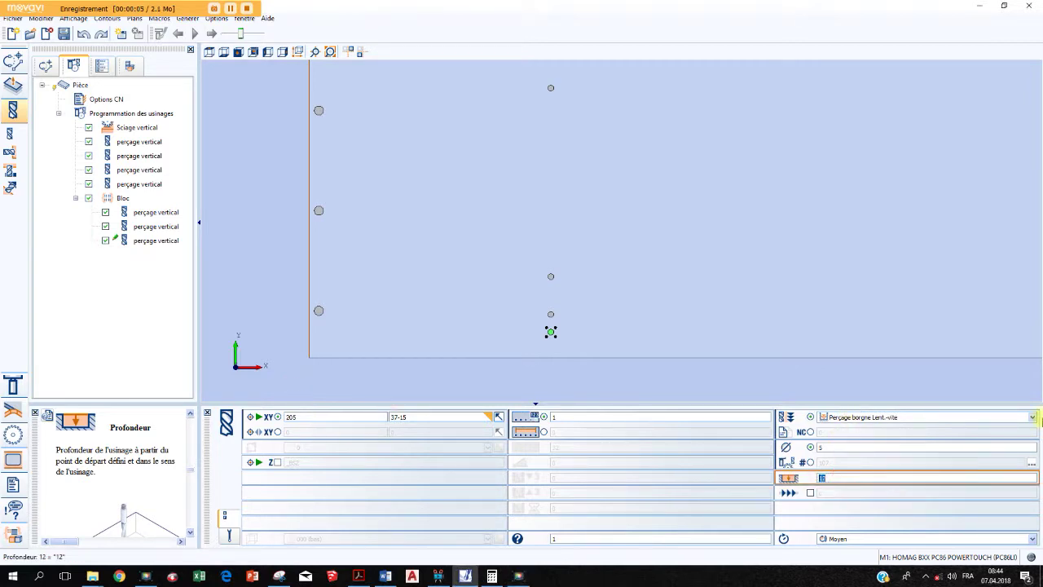
pyautogui.write('1')
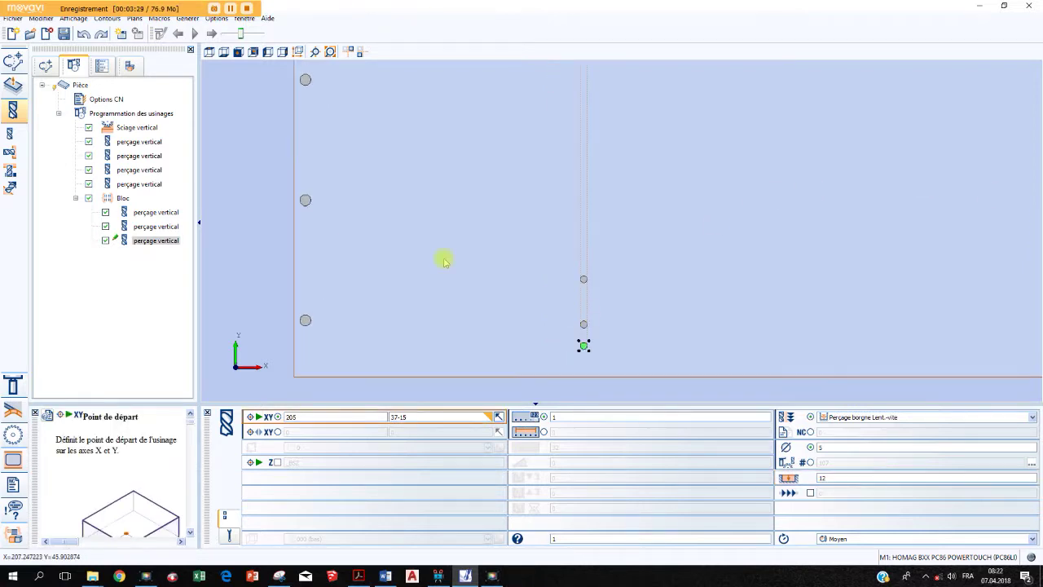
# - Duplicate the single vertical drilling within the block
pyautogui.click(140, 241)
pyautogui.rightClick(140, 242)
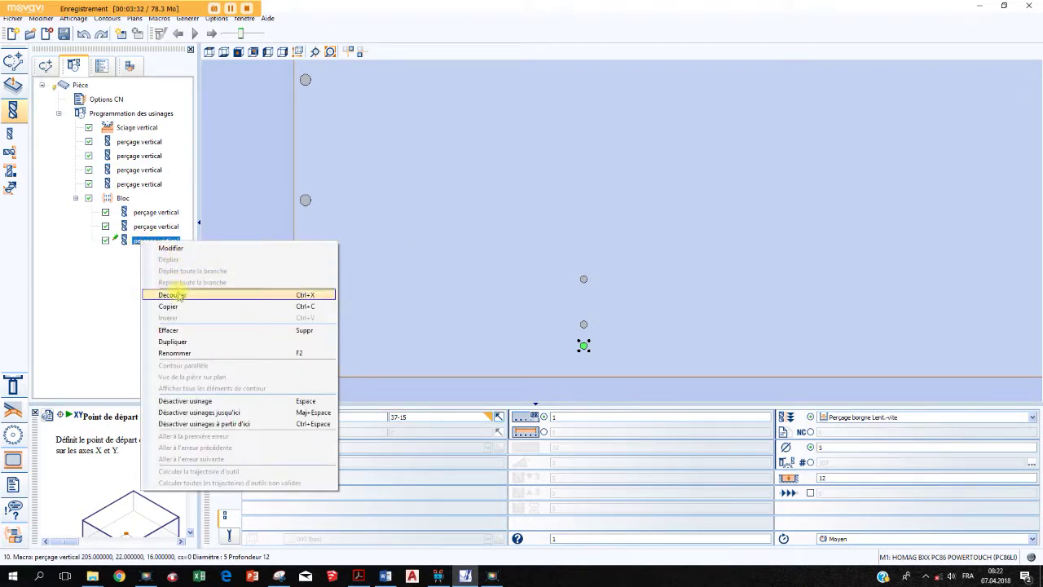
pyautogui.click(176, 342)
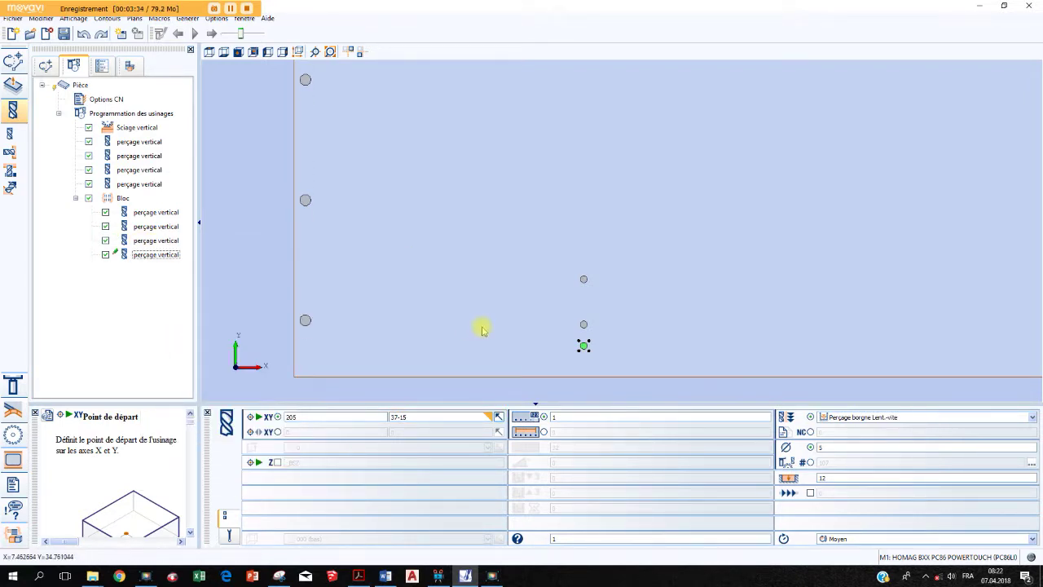
# - Set the start point Y of the duplicated single drilling to 37+32+160+32+96
pyautogui.click(428, 417)
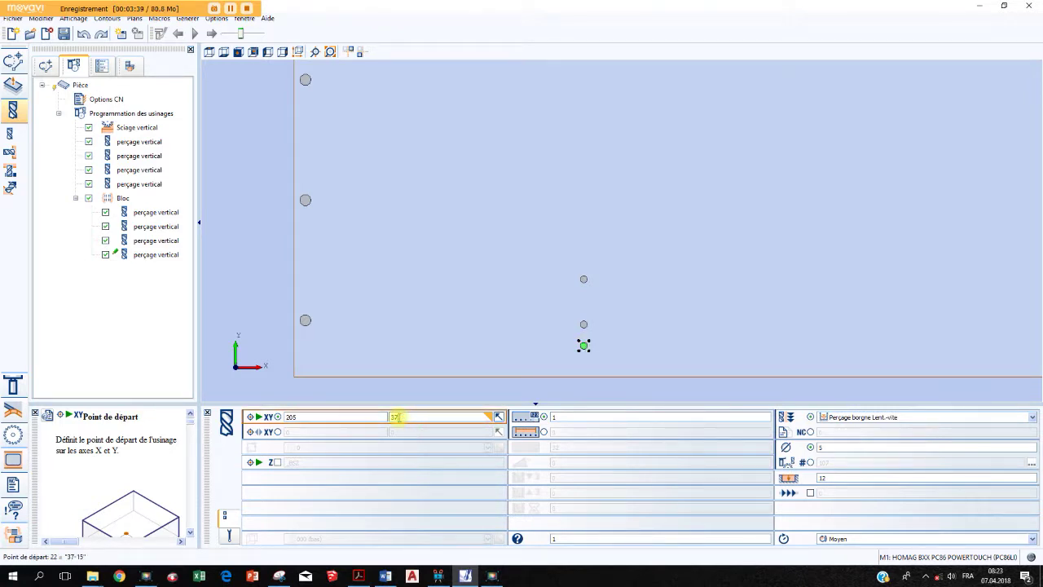
pyautogui.press('Return')
pyautogui.write('+32')
pyautogui.press('Return')
pyautogui.scroll(-2, 628, 204)
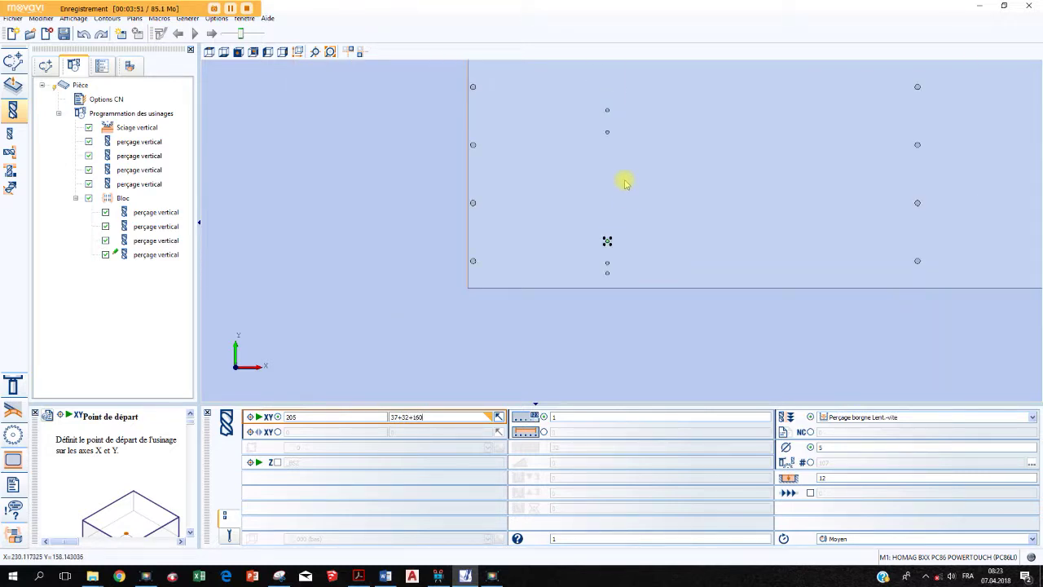
pyautogui.press('Return')
pyautogui.press('Return')
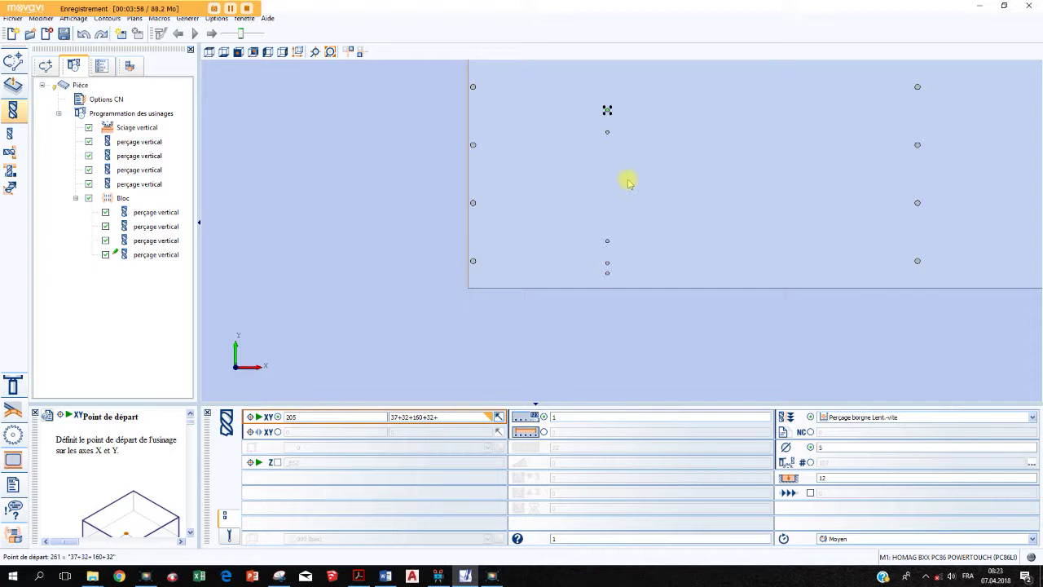
pyautogui.press('Return')
pyautogui.scroll(-3, 629, 183)
pyautogui.scroll(2, 619, 100)
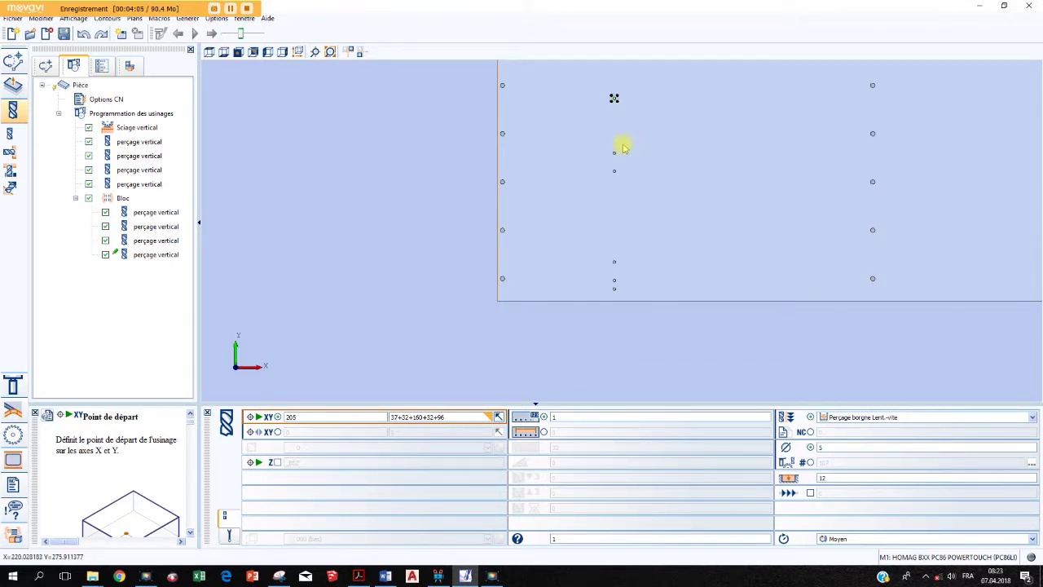
pyautogui.moveTo(449, 418); pyautogui.dragTo(386, 418)
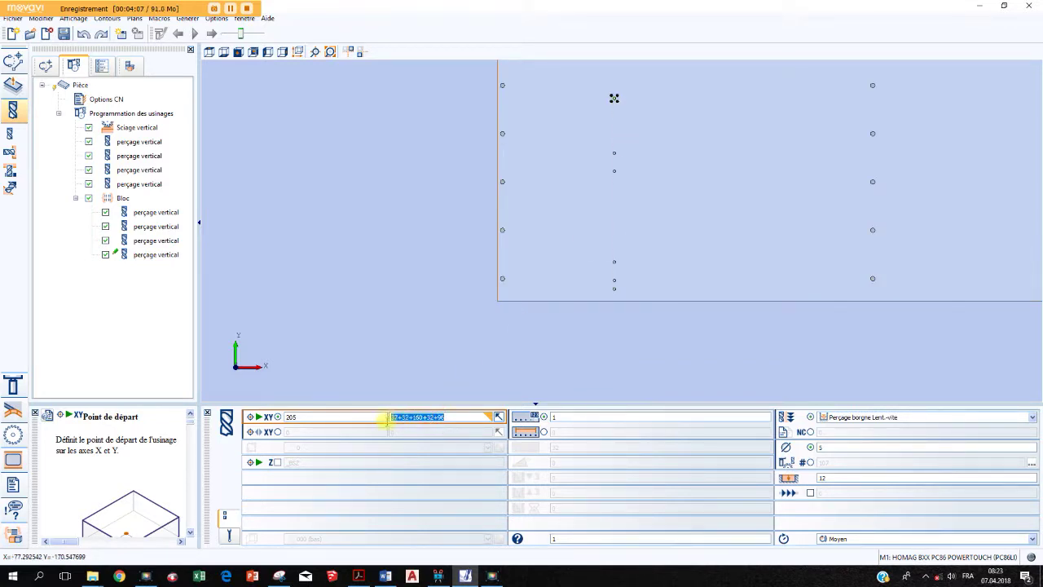
pyautogui.click(453, 419)
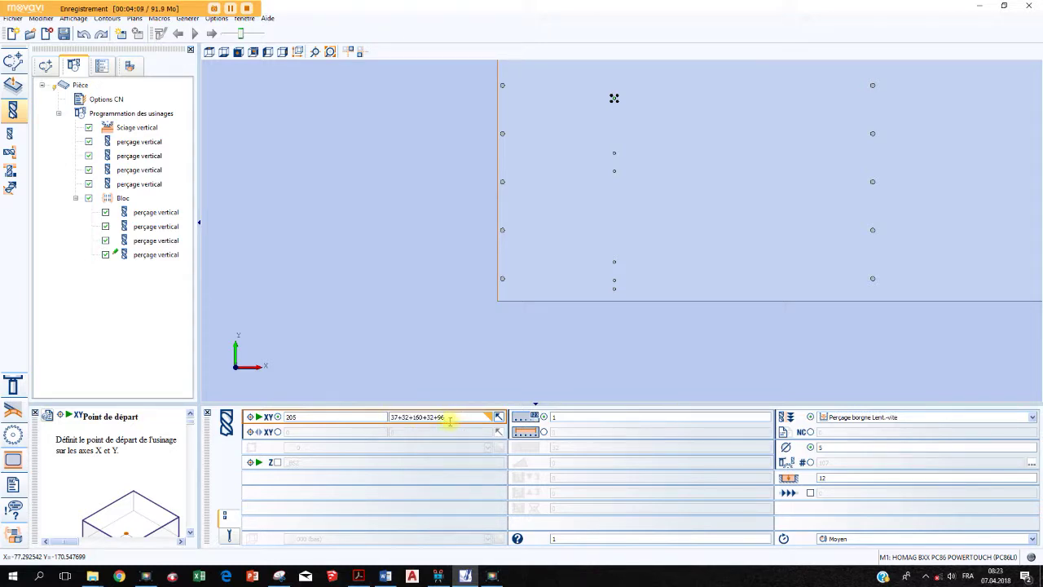
# - Try replacing the start point Y formula of the last single drilling with the plain value 357
pyautogui.moveTo(434, 418)
pyautogui.moveTo(444, 418); pyautogui.dragTo(377, 416)
pyautogui.write('357')
pyautogui.press('Return')
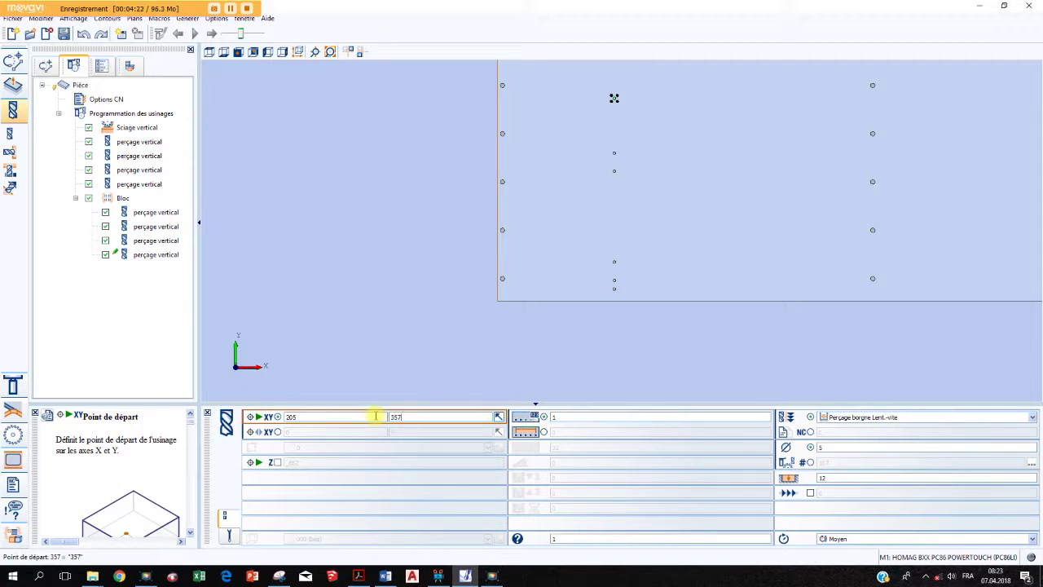
pyautogui.hotkey('ctrl', 'z')
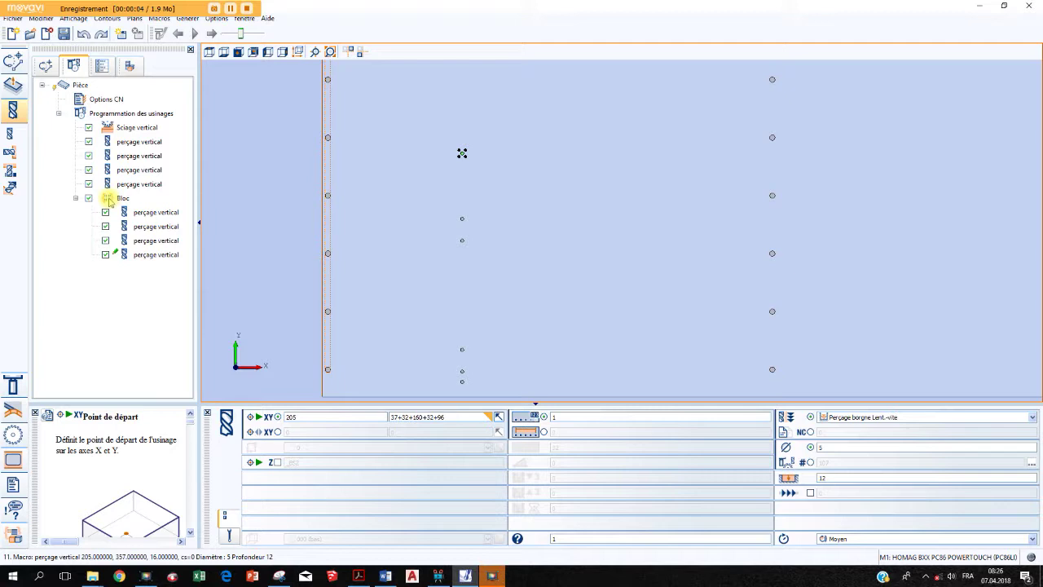
# - Duplicate the whole block of vertical drillings and expand the copy in the machining tree
pyautogui.click(109, 202)
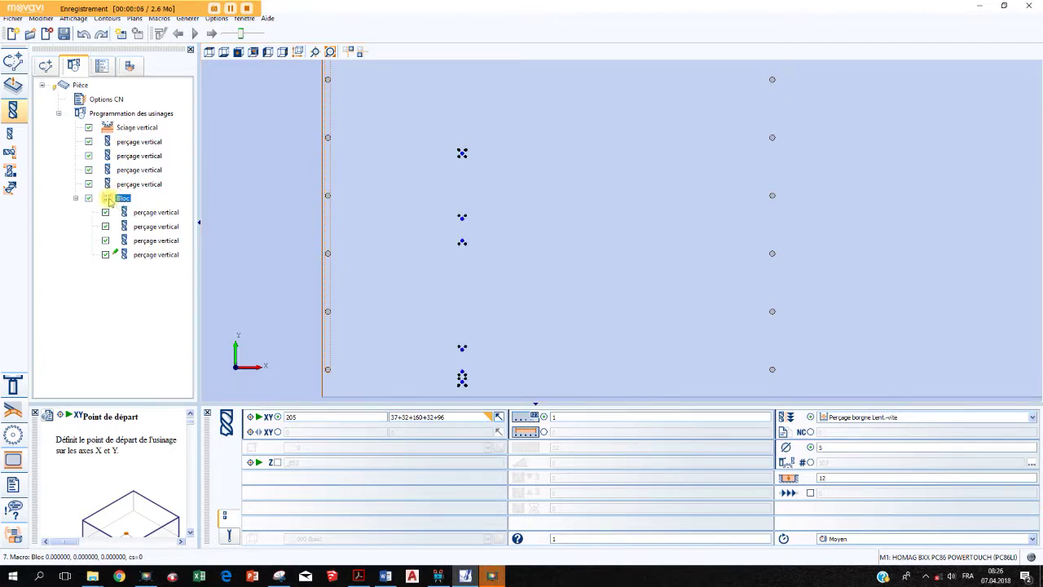
pyautogui.rightClick(116, 199)
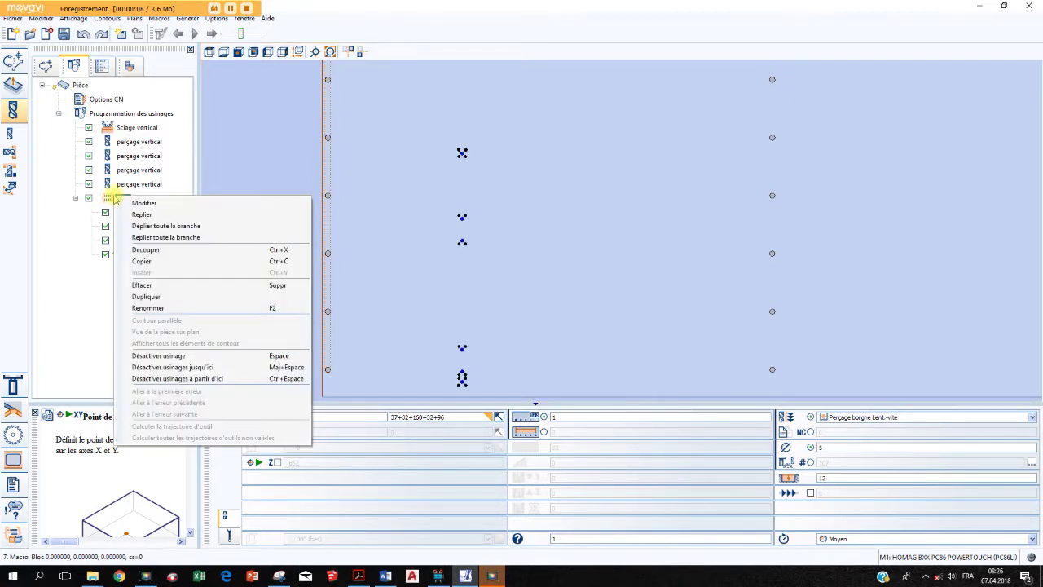
pyautogui.click(152, 297)
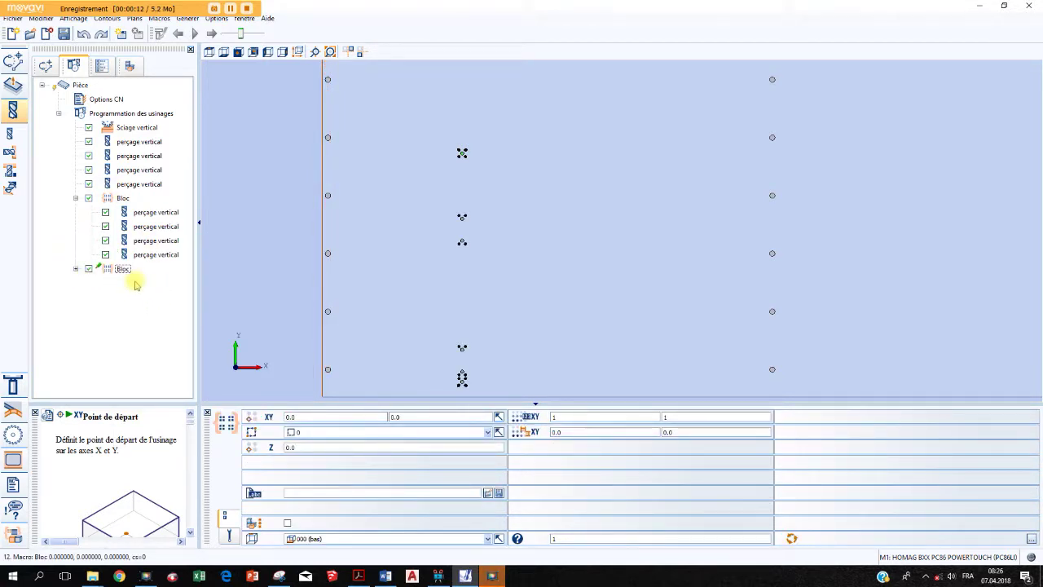
pyautogui.click(76, 269)
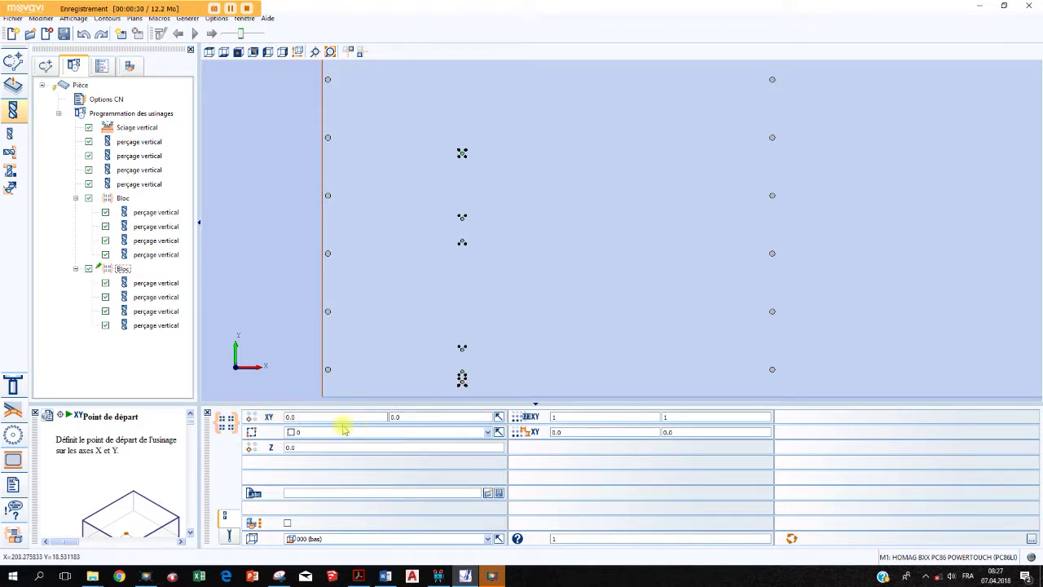
# - Set the duplicated block's X position to 2.5 and compare its holes with the original ones
pyautogui.scroll(2, 458, 390)
pyautogui.scroll(3, 458, 389)
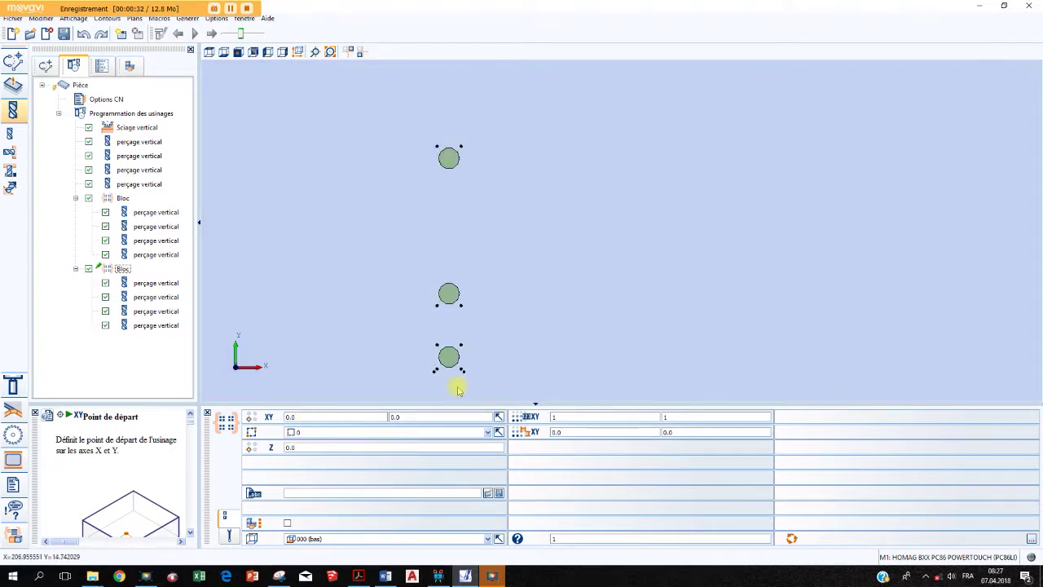
pyautogui.scroll(-5, 460, 373)
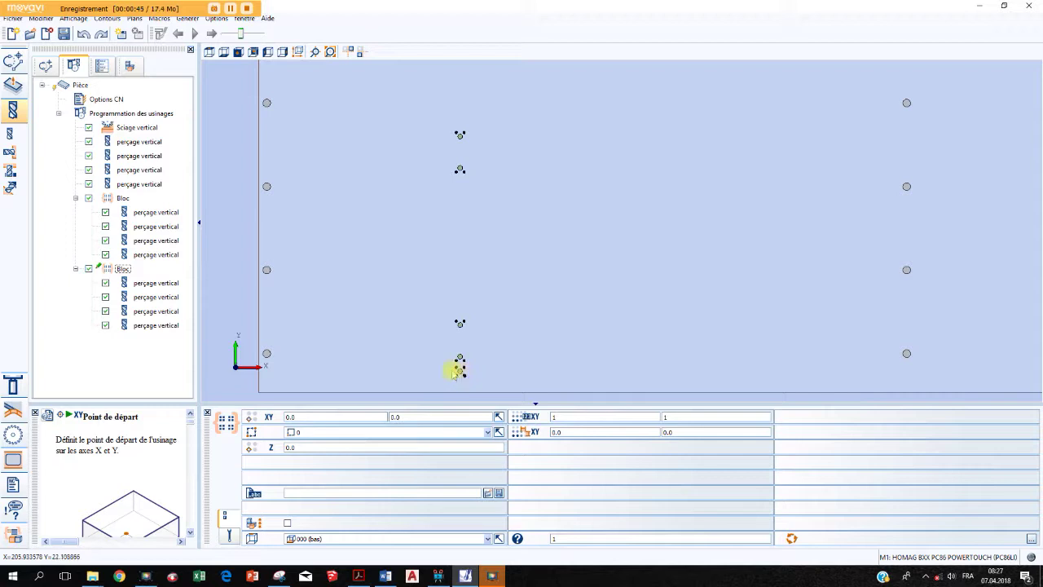
pyautogui.click(308, 416)
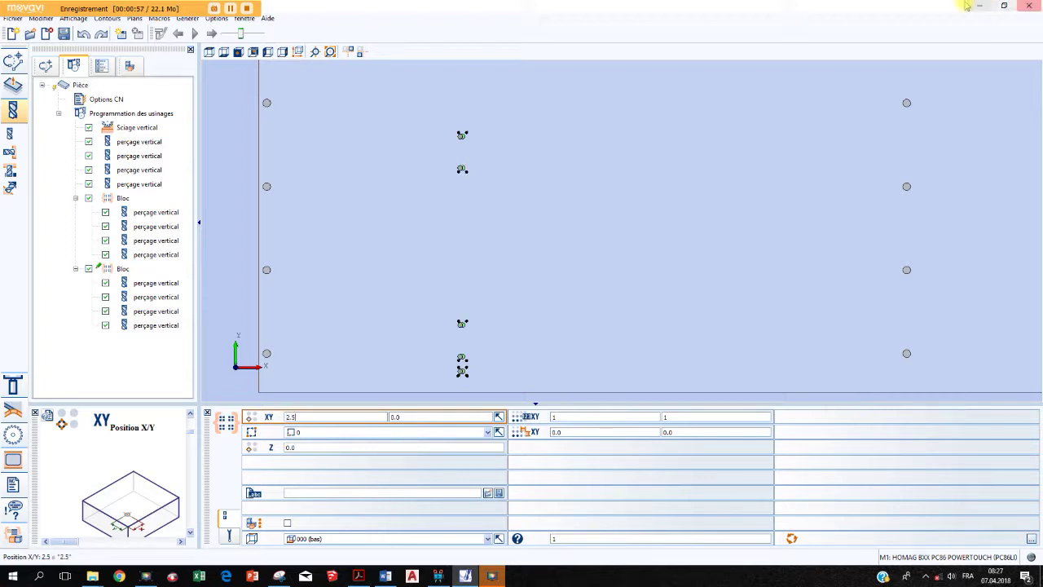
pyautogui.click(465, 369)
pyautogui.scroll(3, 463, 368)
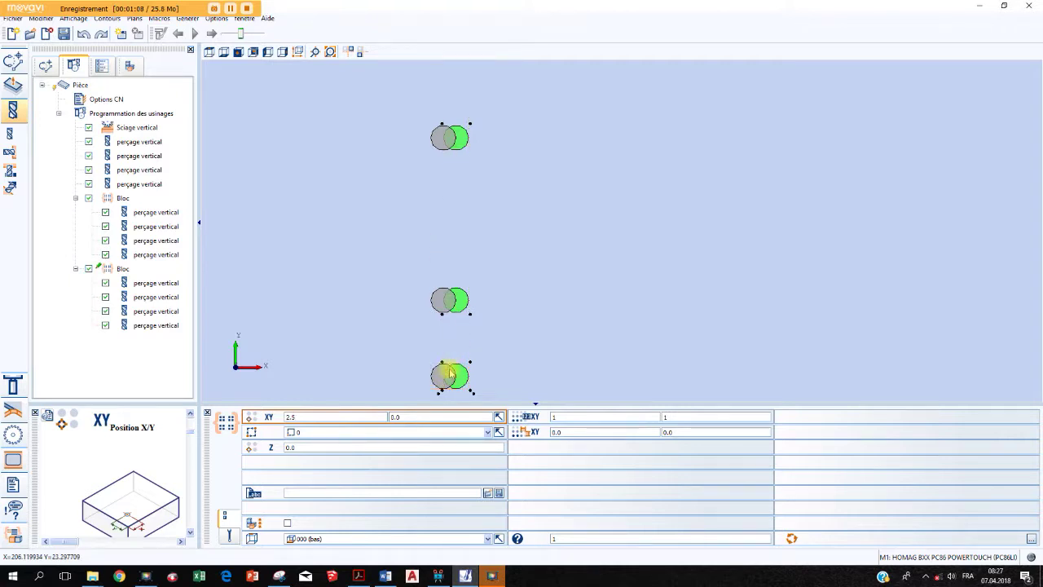
# - Check the spacing between the two hole columns on the PDF drawing and set the duplicated block's X position to 210
pyautogui.doubleClick(303, 417)
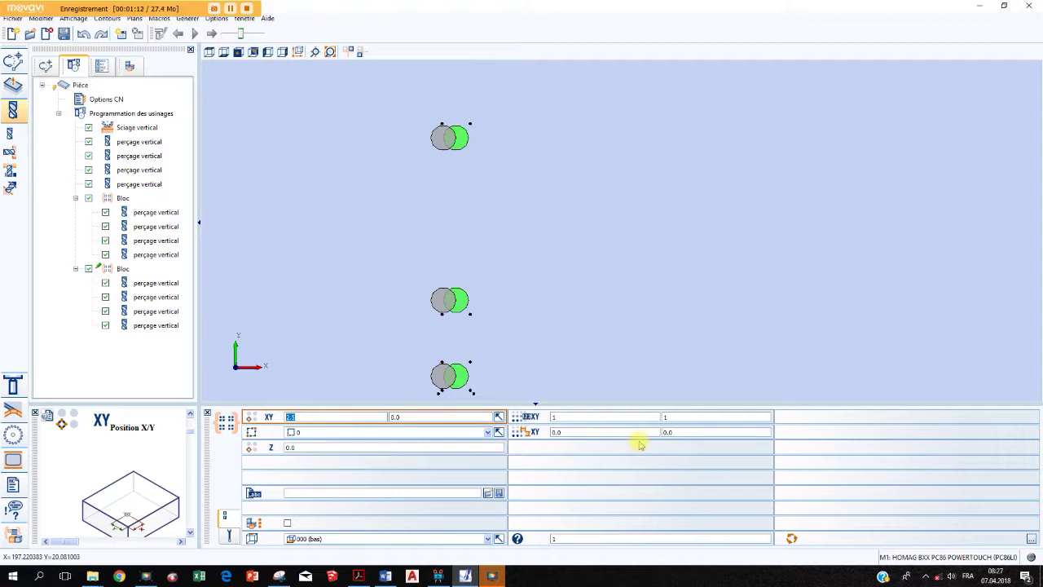
pyautogui.click(359, 576)
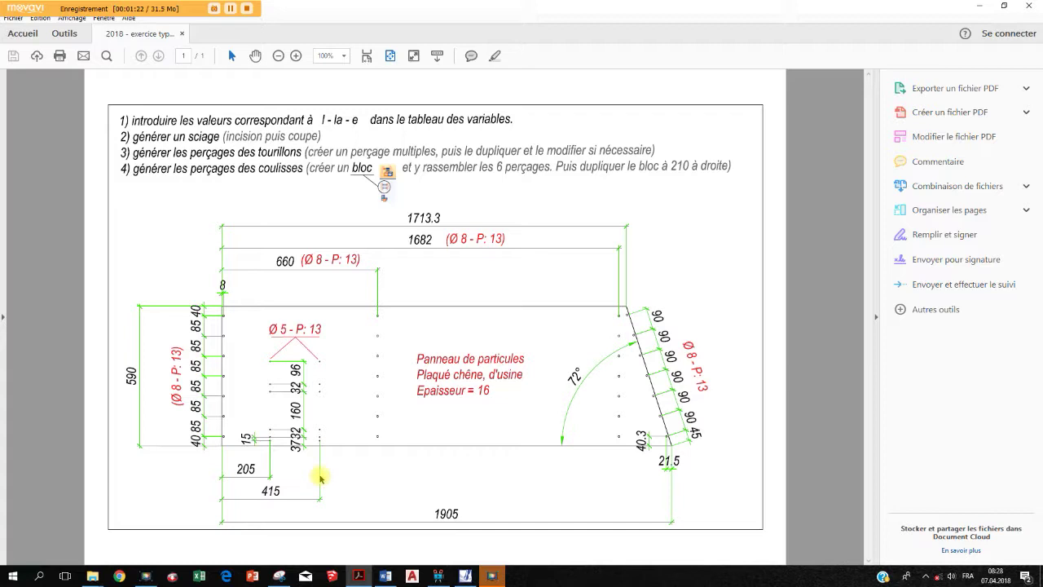
pyautogui.click(465, 575)
pyautogui.doubleClick(292, 416)
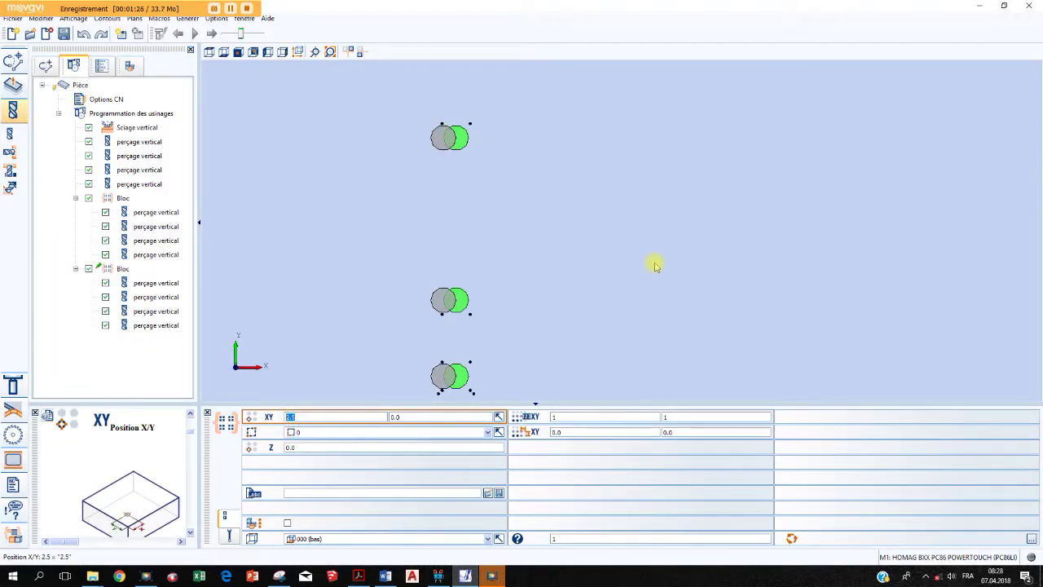
pyautogui.write('210')
pyautogui.press('Return')
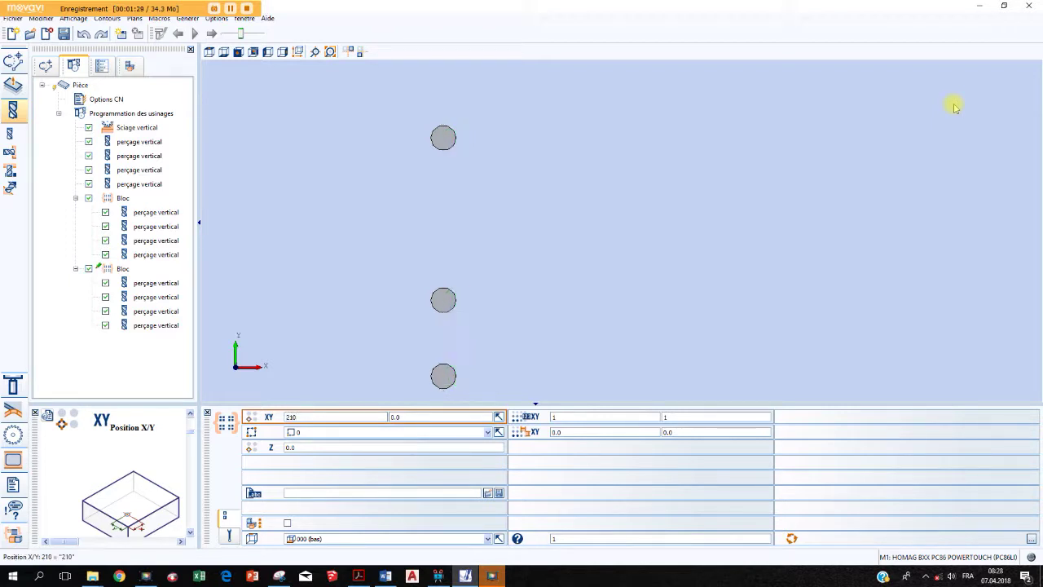
# - Examine the duplicated block's holes on the panel, highlighting its individual drillings and comparing them with the original column
pyautogui.scroll(-3, 665, 245)
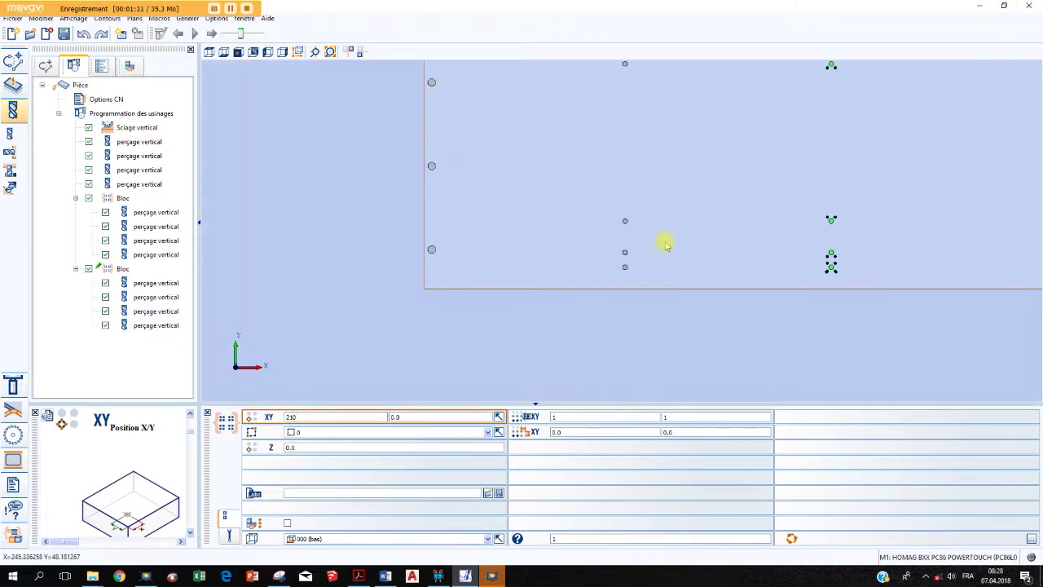
pyautogui.scroll(1, 859, 249)
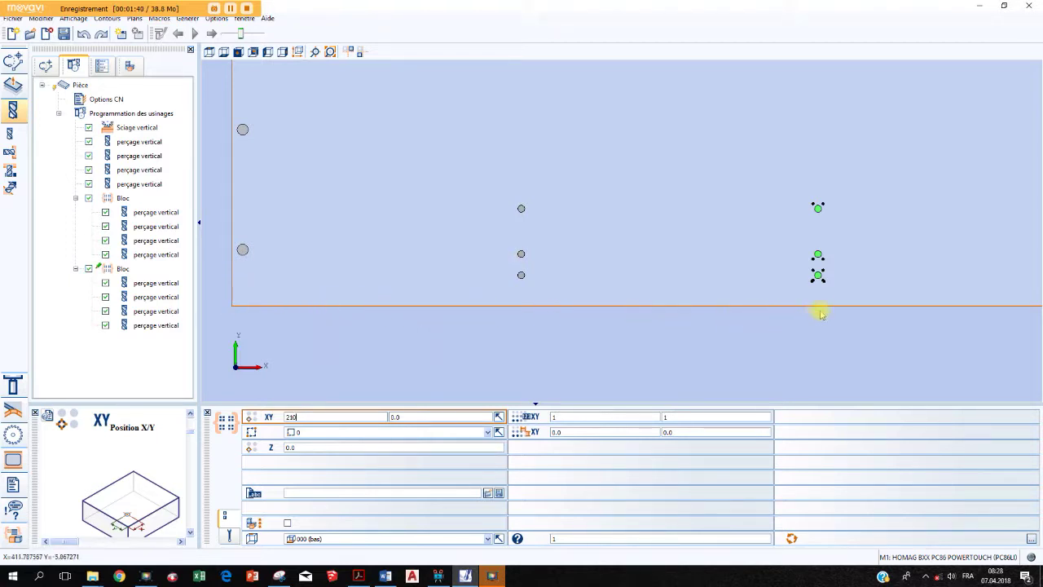
pyautogui.scroll(-1, 804, 300)
pyautogui.scroll(-1, 805, 301)
pyautogui.scroll(-2, 805, 300)
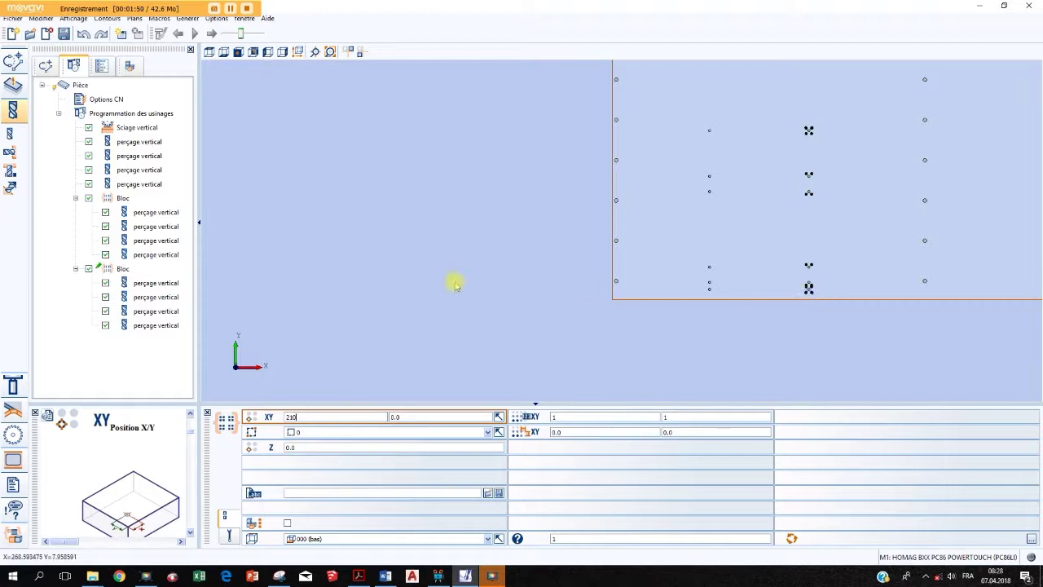
pyautogui.click(154, 283)
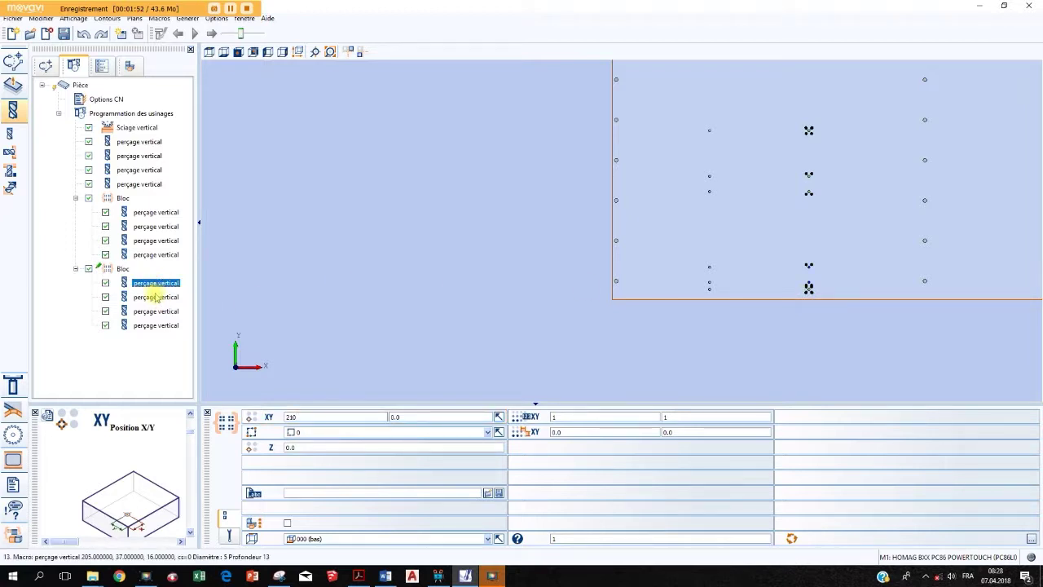
pyautogui.click(155, 297)
pyautogui.click(153, 311)
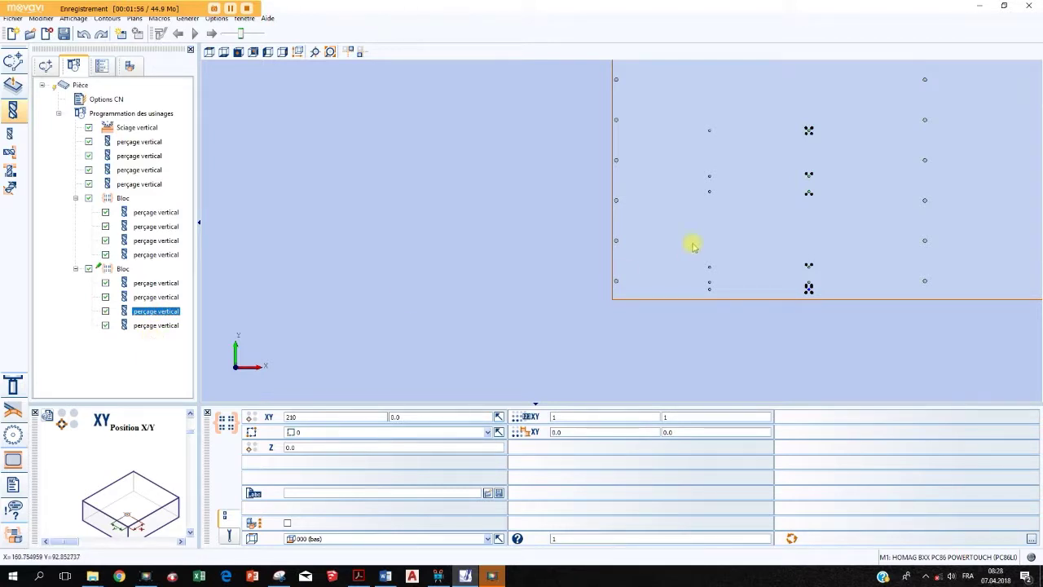
pyautogui.scroll(-2, 759, 204)
pyautogui.moveTo(791, 205); pyautogui.dragTo(462, 252, button='middle')
pyautogui.scroll(2, 462, 253)
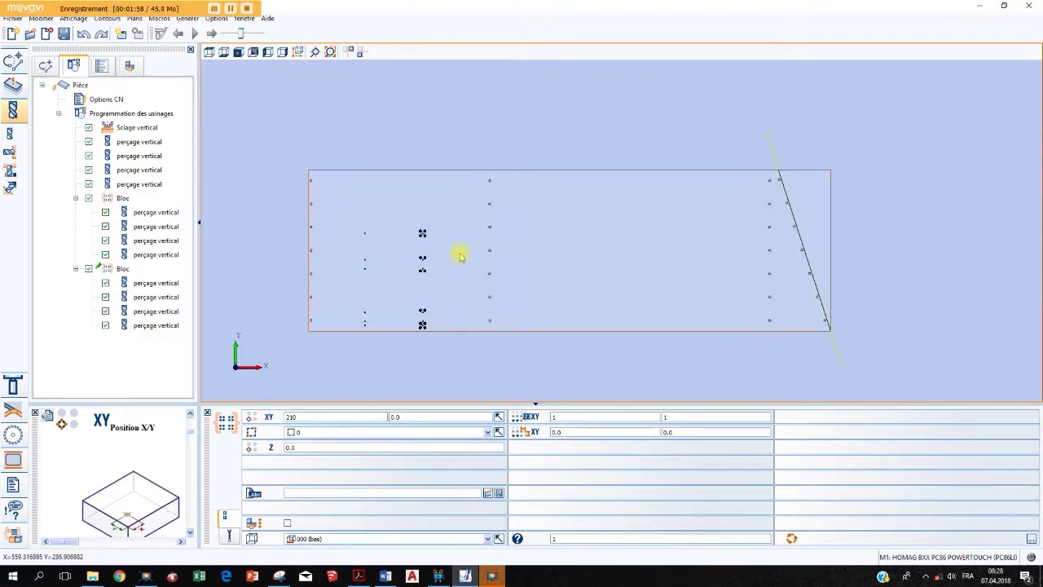